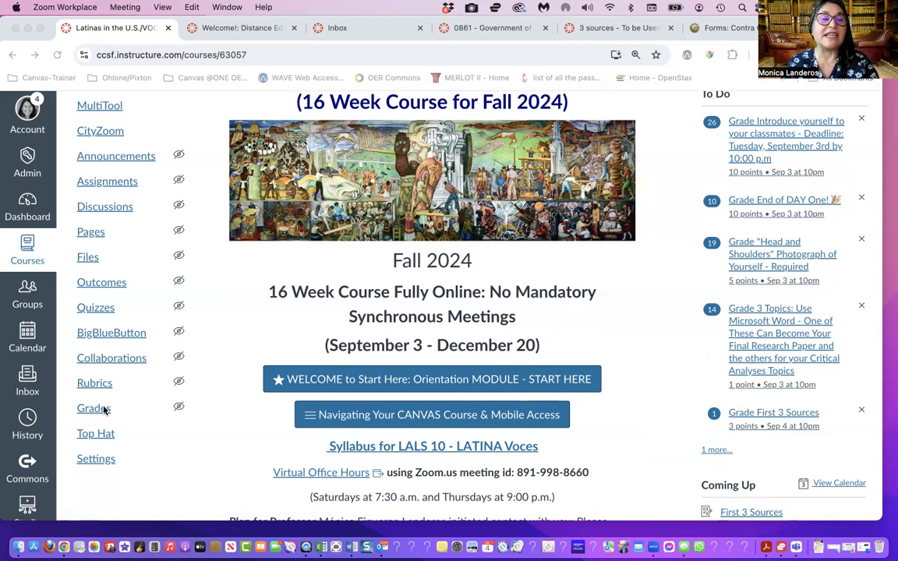
Open the course's Grades page, and reposition and widen the browser window to show the assignment columns
{"action": "scroll", "coordinate": [103, 411], "scroll_direction": "up", "scroll_amount": 3}
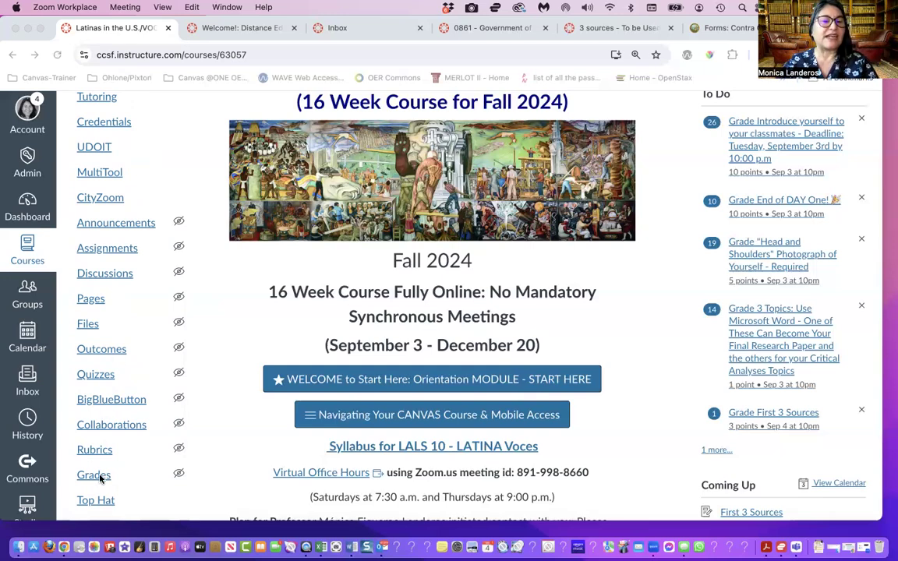
{"action": "scroll", "coordinate": [100, 478], "scroll_direction": "down", "scroll_amount": 1}
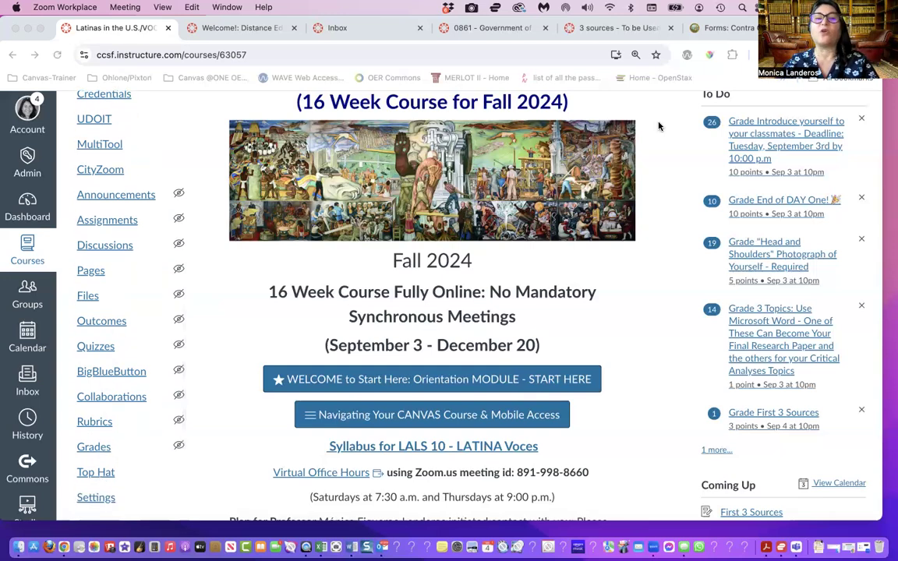
{"action": "left_click", "coordinate": [102, 450]}
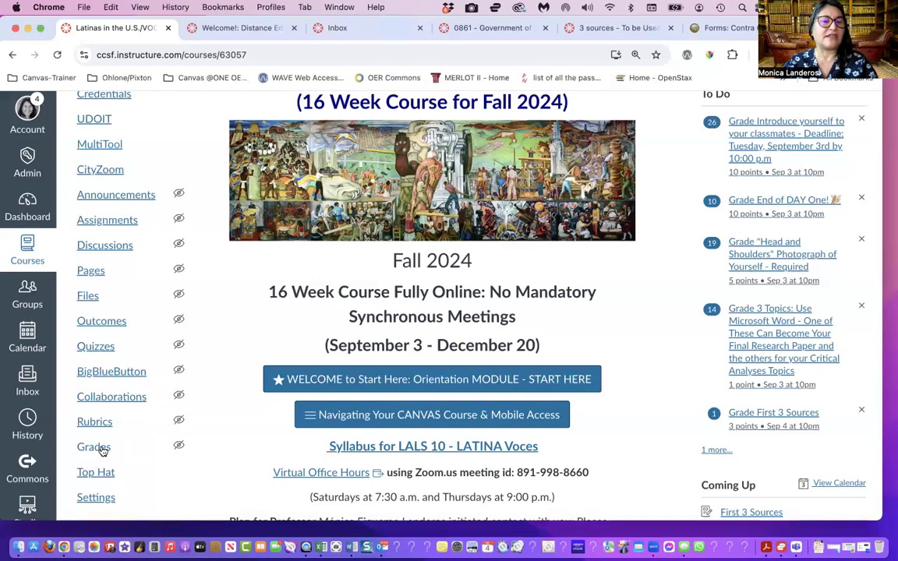
{"action": "left_click", "coordinate": [102, 451]}
{"action": "left_click_drag", "start_coordinate": [840, 28], "coordinate": [648, 16]}
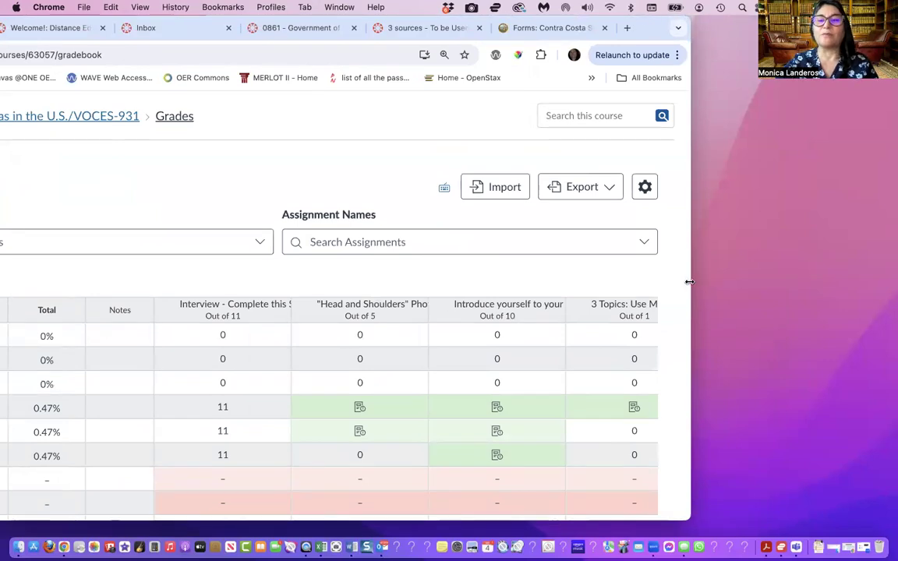
{"action": "left_click_drag", "start_coordinate": [689, 282], "coordinate": [874, 262]}
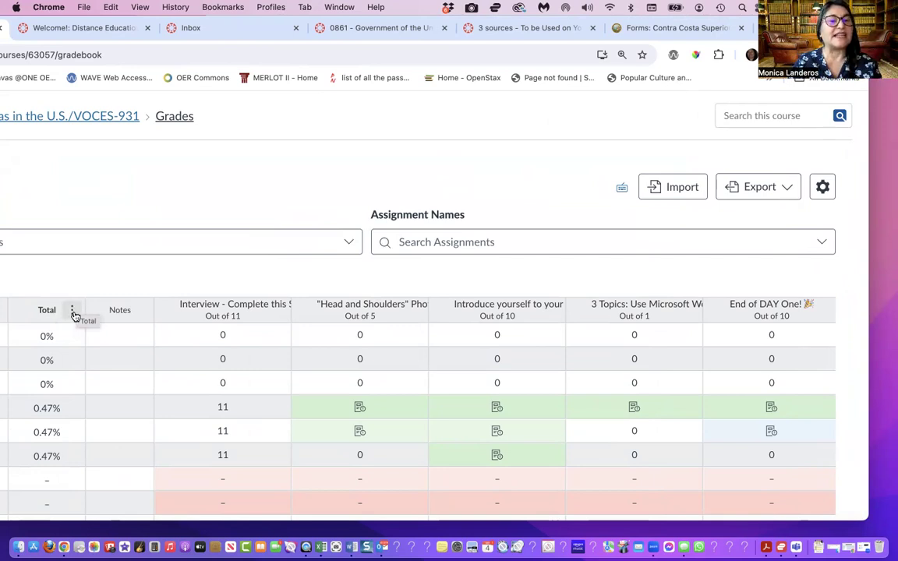
Move the Total column to the end of the gradebook and check which options the column offers there
{"action": "left_click", "coordinate": [71, 310]}
{"action": "mouse_move", "coordinate": [57, 344]}
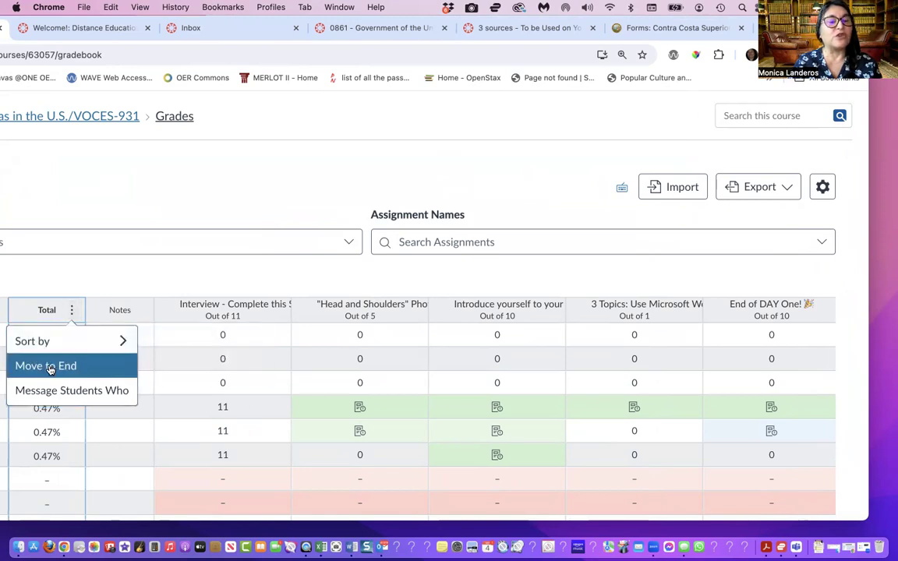
{"action": "left_click", "coordinate": [50, 369]}
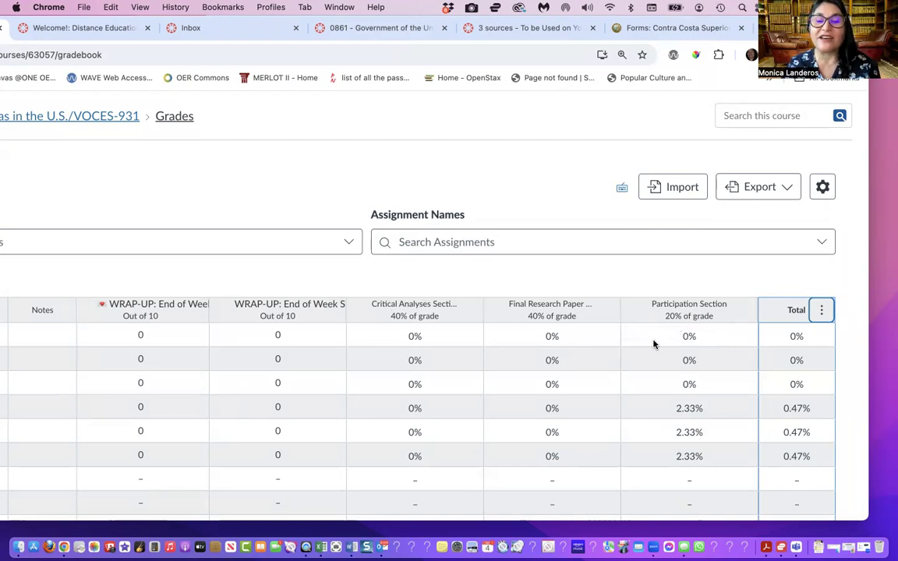
{"action": "left_click", "coordinate": [823, 312]}
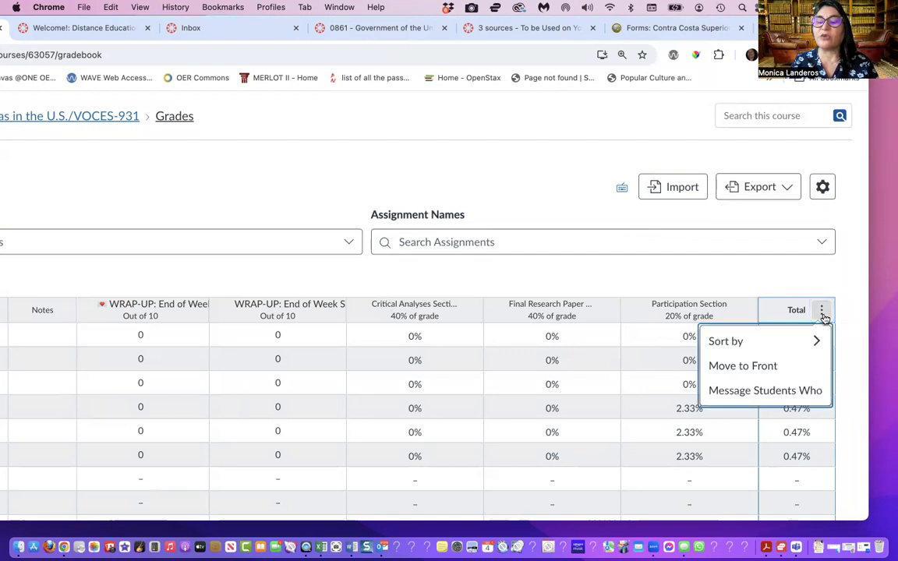
{"action": "left_click", "coordinate": [783, 271]}
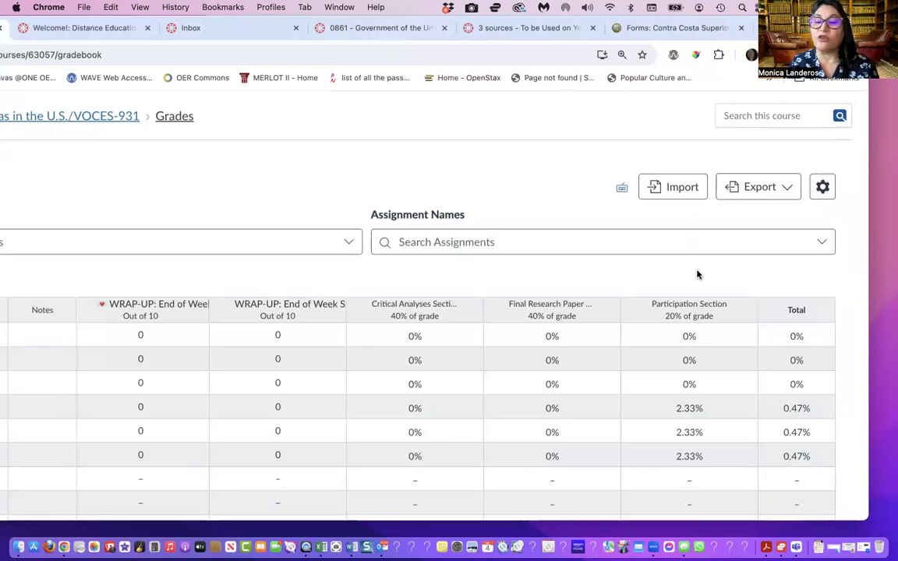
Move the Total column back to the front of the gradebook and look through the students' totals
{"action": "mouse_move", "coordinate": [789, 317]}
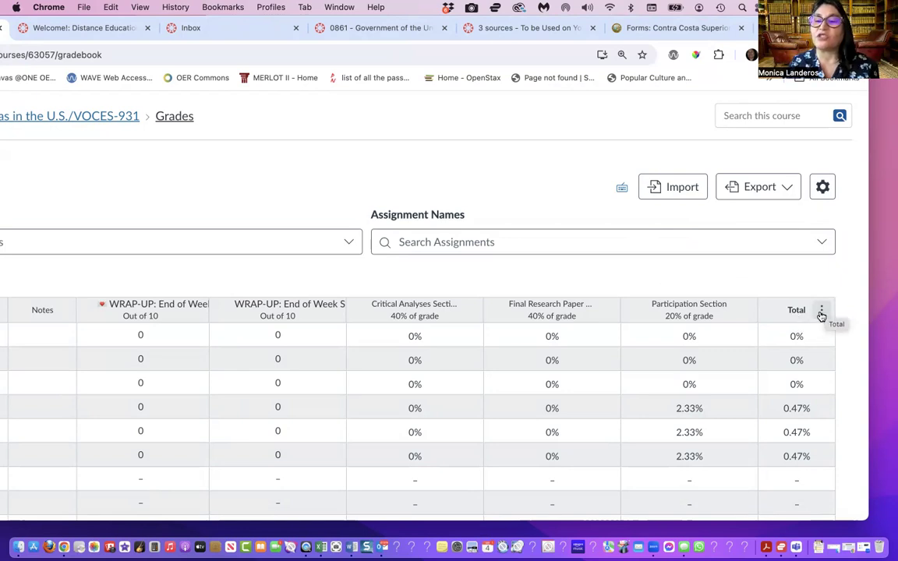
{"action": "left_click", "coordinate": [822, 312]}
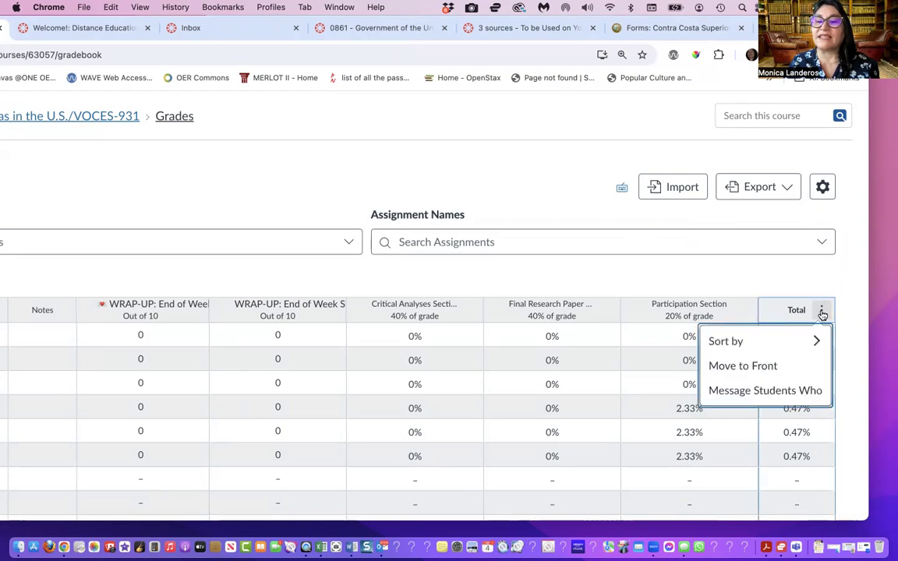
{"action": "left_click", "coordinate": [748, 366]}
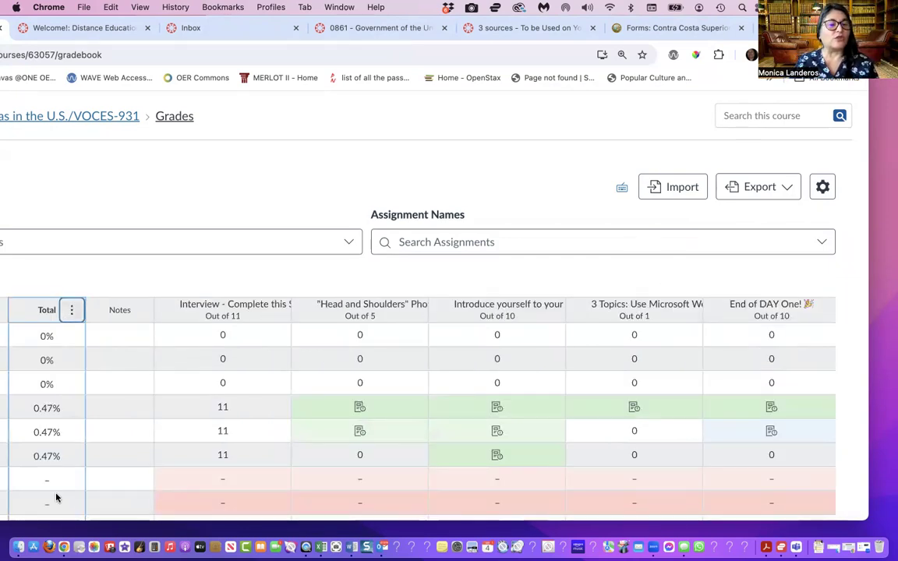
{"action": "scroll", "coordinate": [56, 497], "scroll_direction": "down", "scroll_amount": 10}
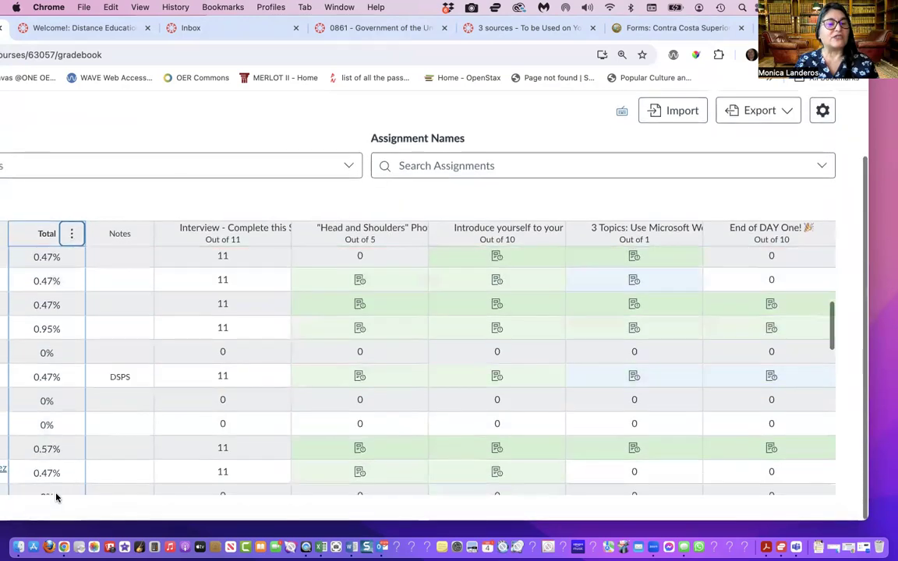
{"action": "scroll", "coordinate": [56, 497], "scroll_direction": "down", "scroll_amount": 5}
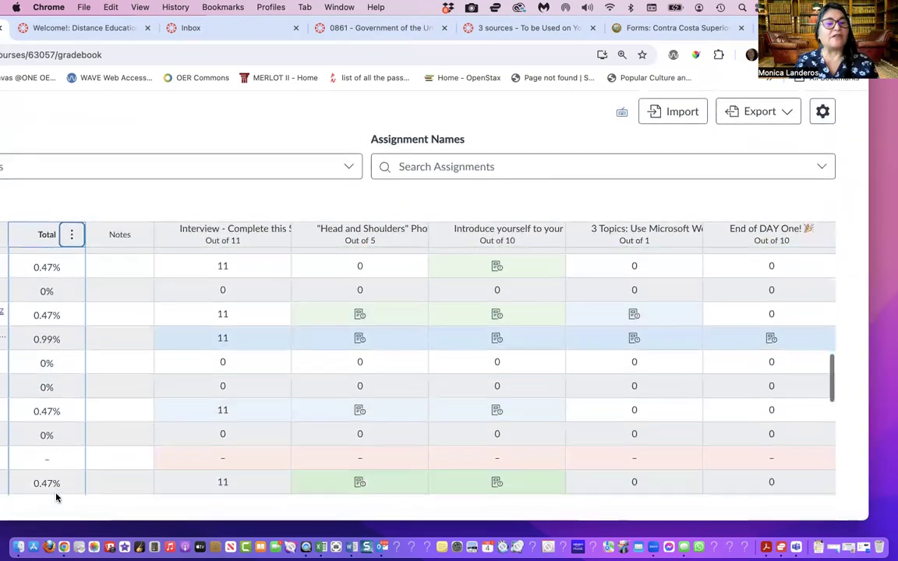
{"action": "scroll", "coordinate": [56, 498], "scroll_direction": "up", "scroll_amount": 10}
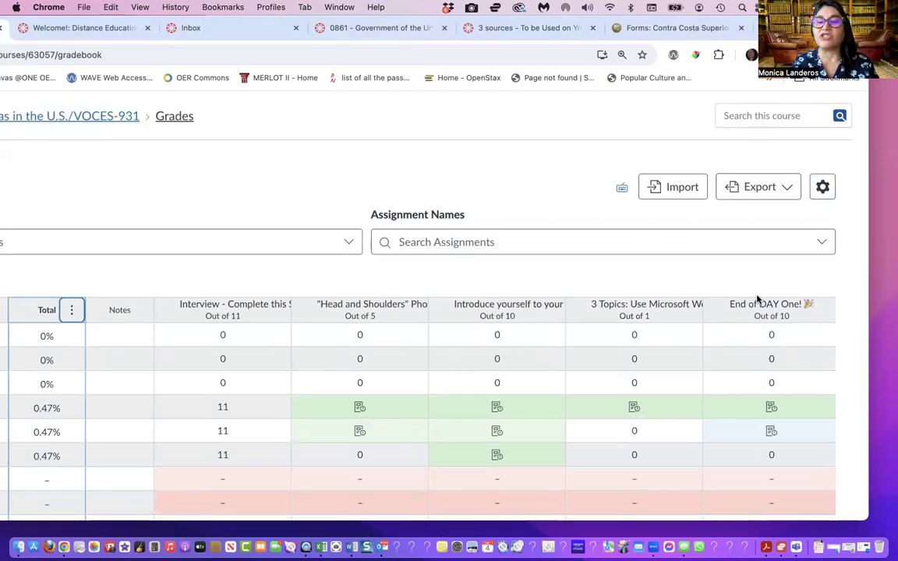
{"action": "left_click", "coordinate": [773, 274]}
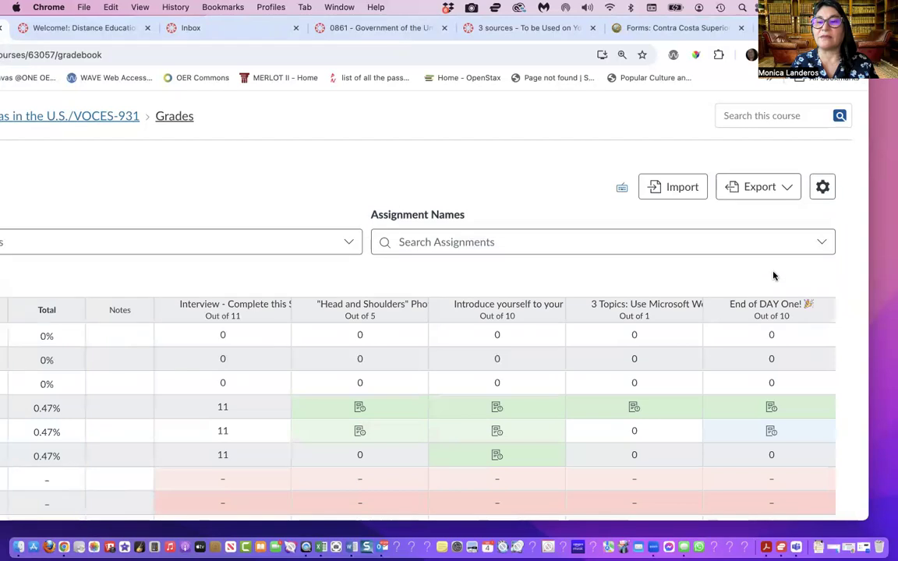
In the gradebook's late policies, try automatically applying a 0% grade for missing submissions, and turn the option off again
{"action": "left_click", "coordinate": [824, 190]}
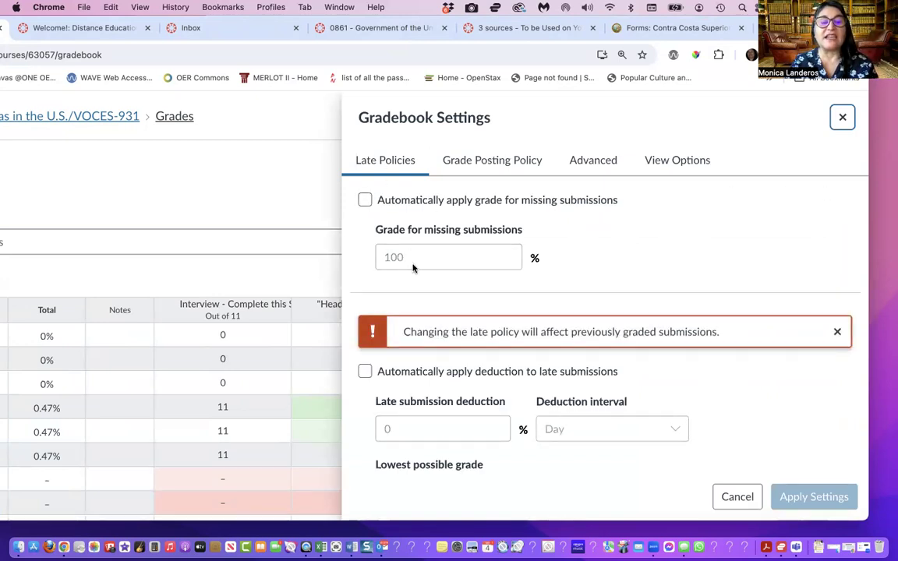
{"action": "left_click", "coordinate": [365, 201]}
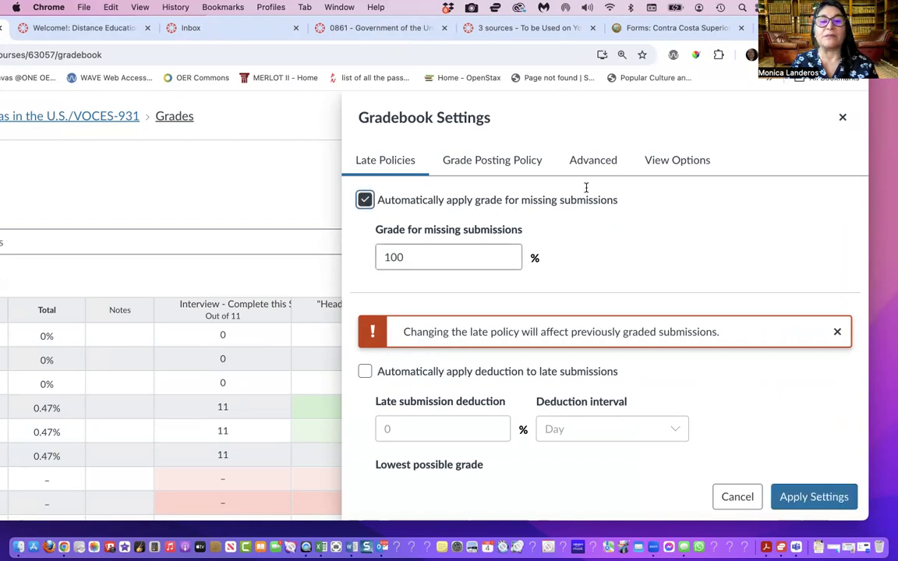
{"action": "left_click_drag", "start_coordinate": [397, 259], "coordinate": [363, 259]}
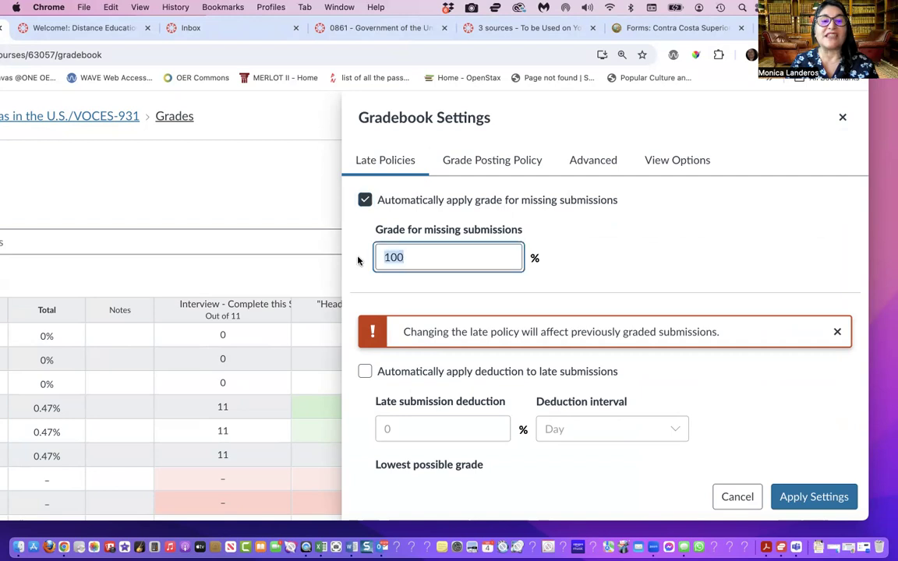
{"action": "type", "text": "0"}
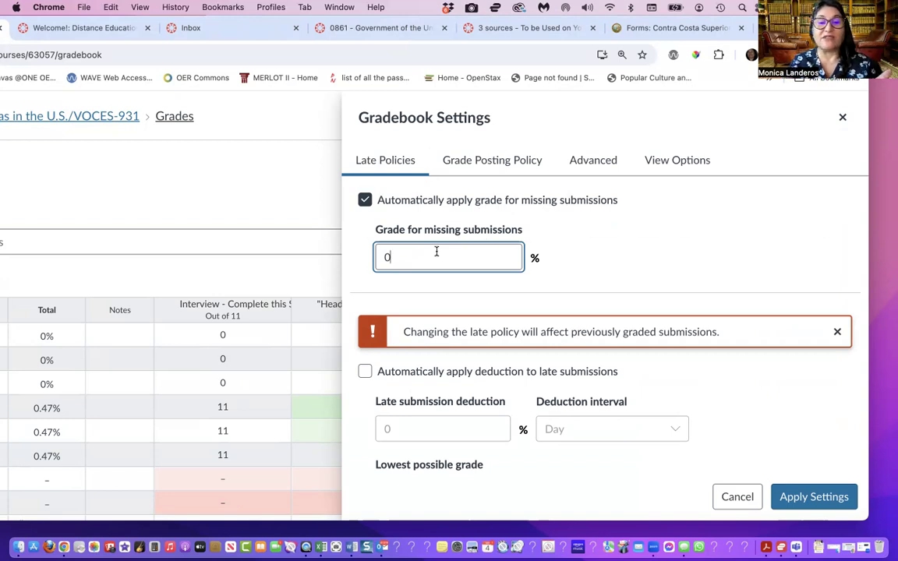
{"action": "left_click", "coordinate": [365, 199]}
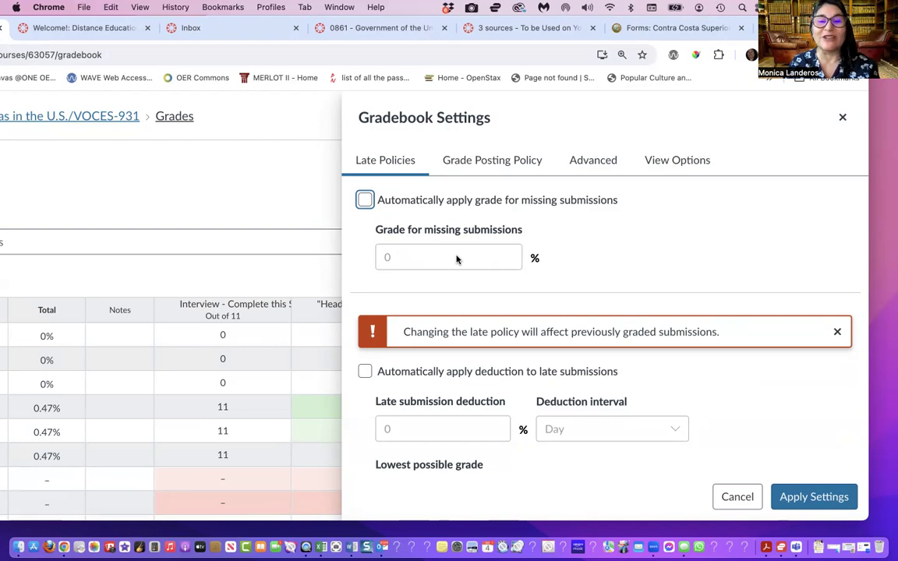
Review the grade posting policy, the final grade override option and the available column arrangement orders in the gradebook settings
{"action": "left_click", "coordinate": [490, 162]}
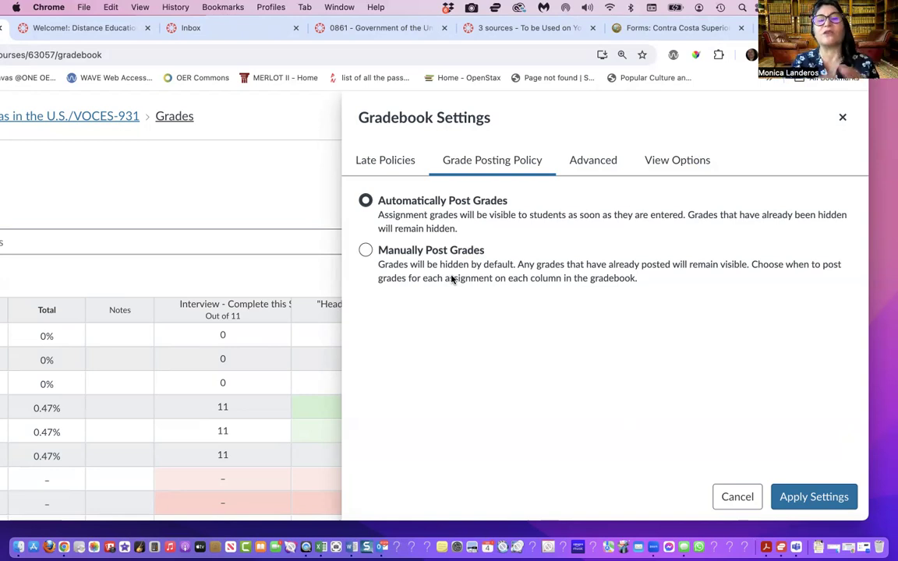
{"action": "left_click", "coordinate": [608, 160]}
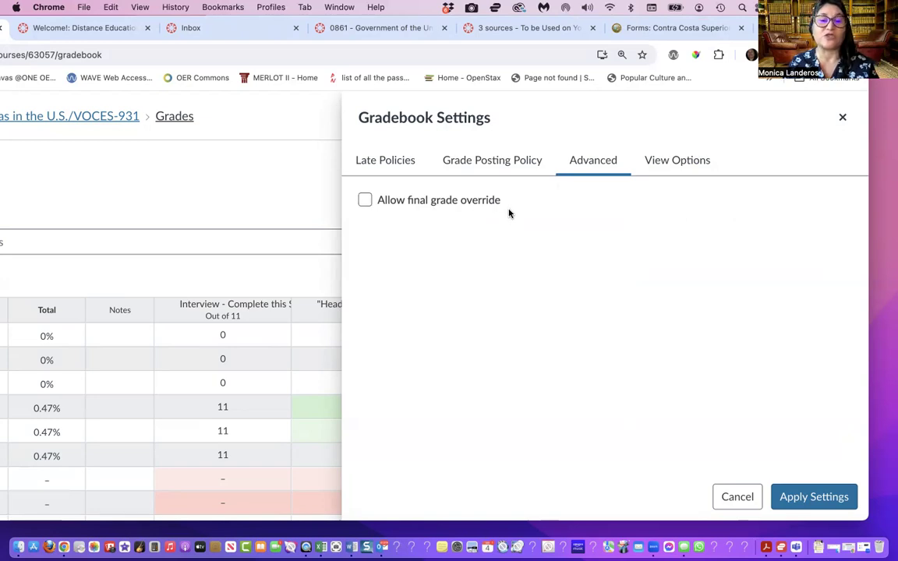
{"action": "left_click", "coordinate": [697, 167]}
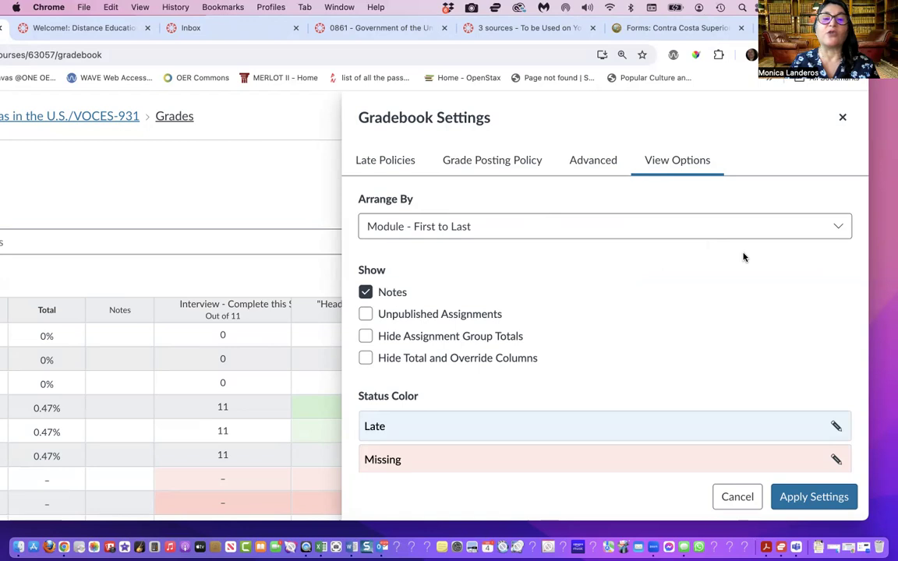
{"action": "left_click", "coordinate": [838, 226]}
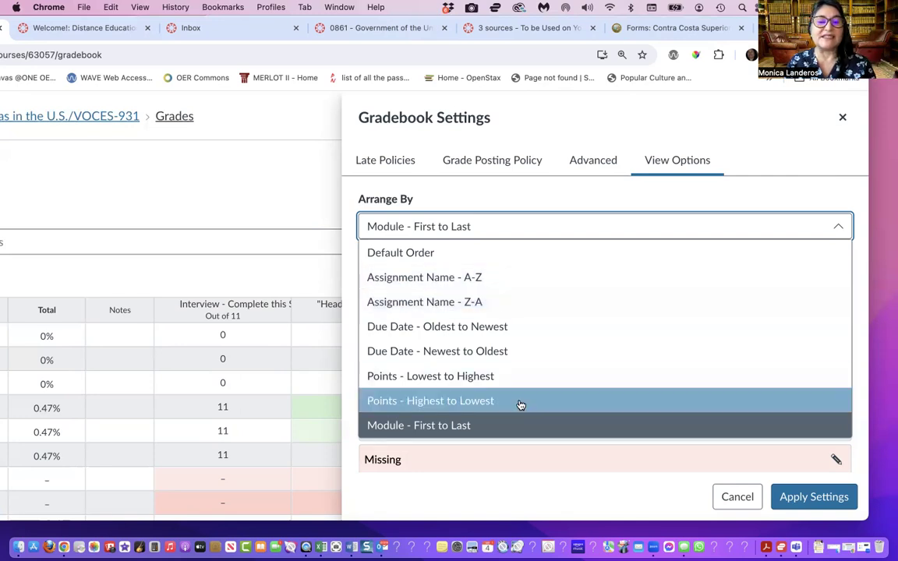
{"action": "left_click", "coordinate": [770, 130]}
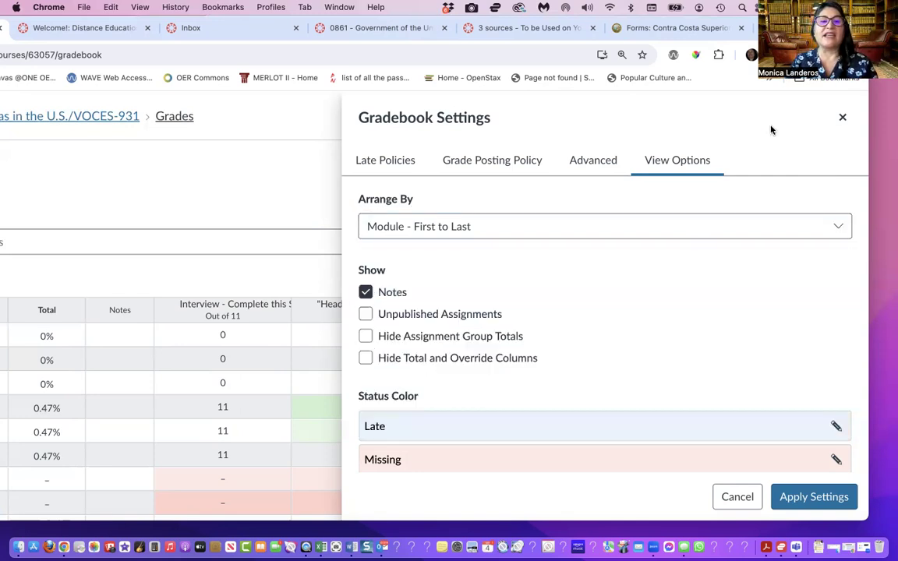
Switch the Notes column display off and back on, and close the gradebook settings without applying them
{"action": "left_click", "coordinate": [365, 294]}
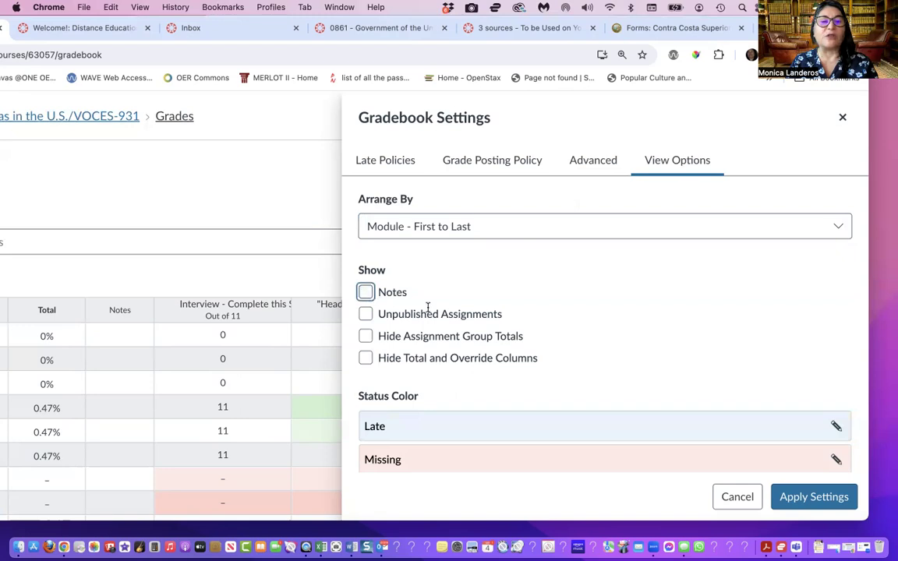
{"action": "left_click", "coordinate": [364, 293]}
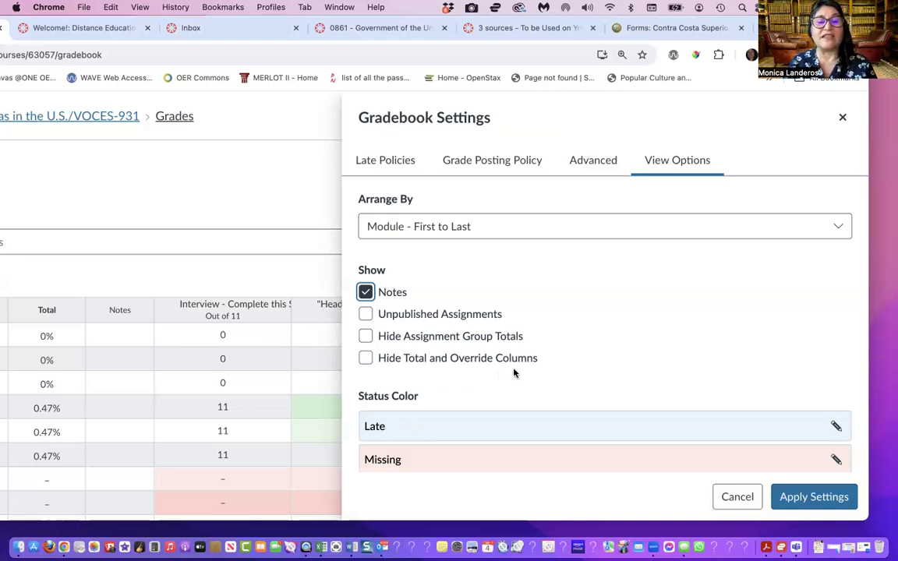
{"action": "scroll", "coordinate": [514, 374], "scroll_direction": "down", "scroll_amount": 3}
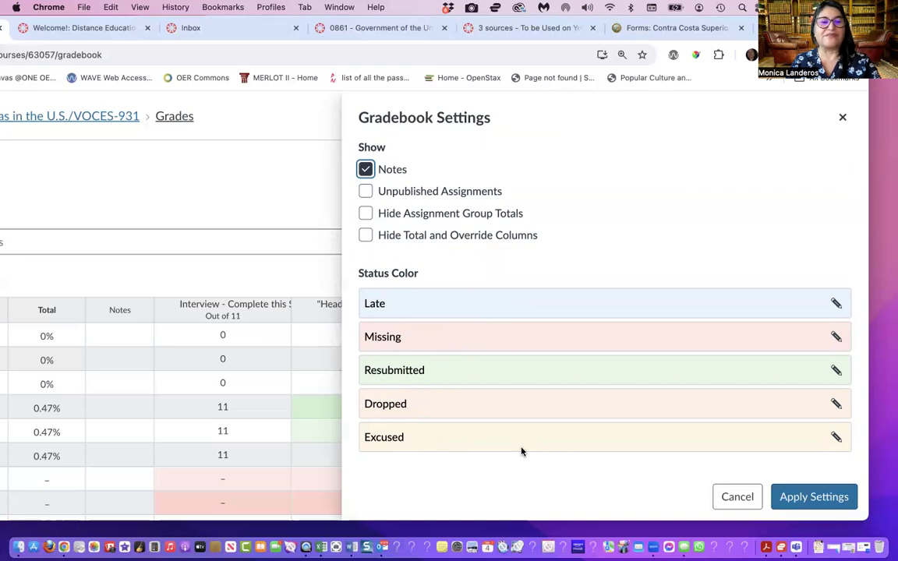
{"action": "left_click", "coordinate": [738, 496]}
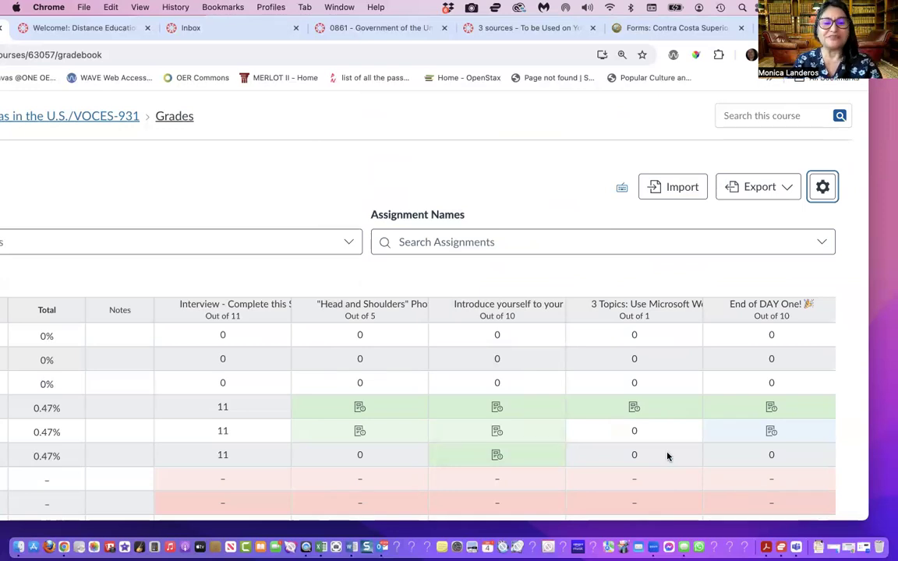
Briefly revisit the course home page, return to the gradebook, and examine the cell colors and submission icons in the assignment columns up close
{"action": "key", "text": "super+["}
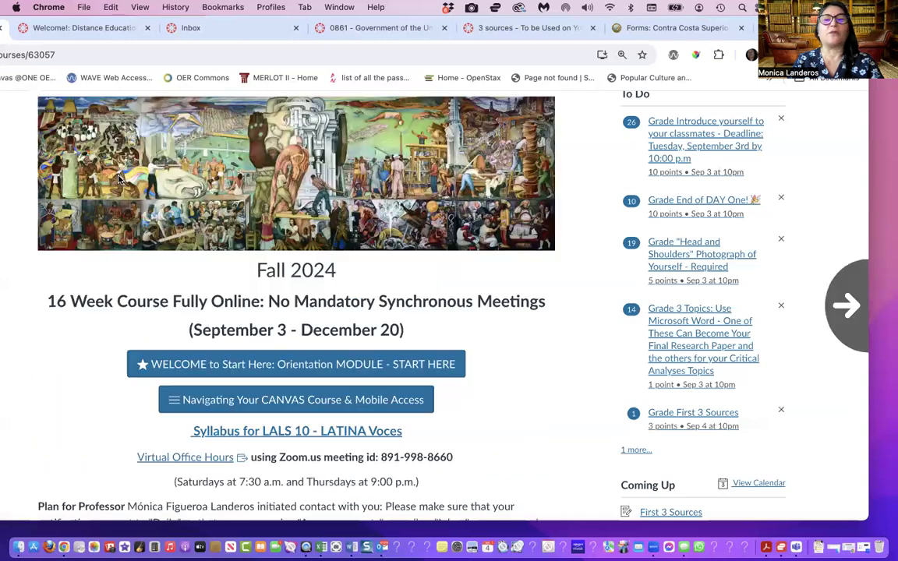
{"action": "key", "text": "super+]"}
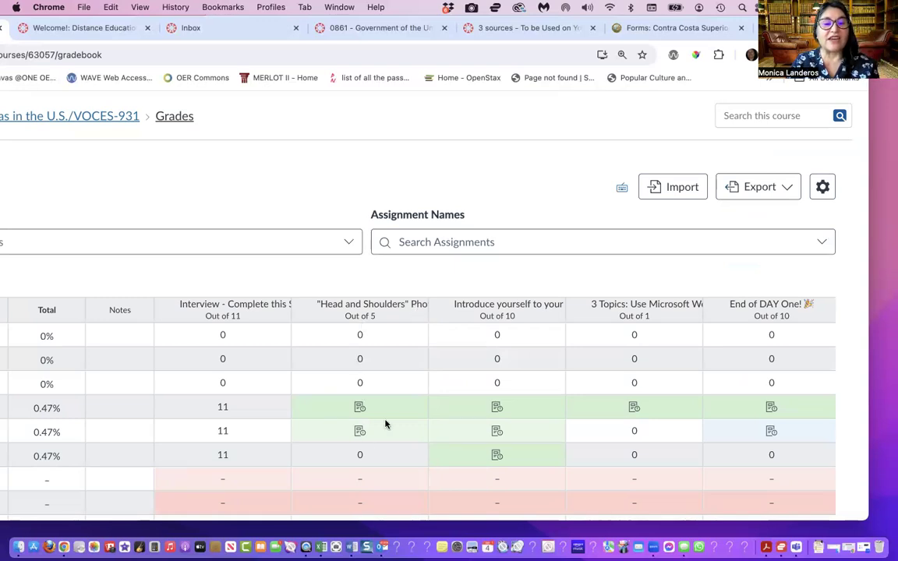
{"action": "scroll", "coordinate": [363, 411], "scroll_direction": "down", "scroll_amount": 1}
{"action": "scroll", "coordinate": [378, 407], "scroll_direction": "up", "scroll_amount": 5}
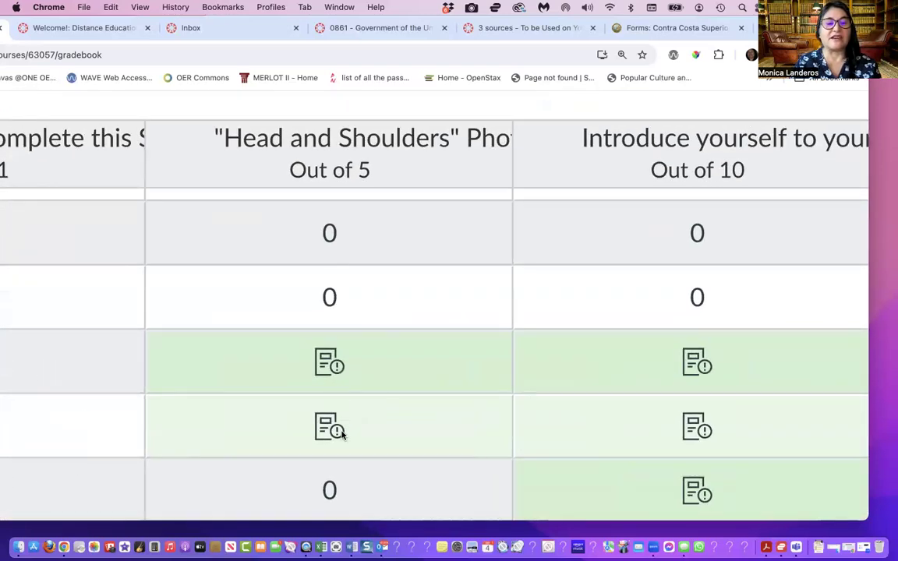
{"action": "scroll", "coordinate": [341, 434], "scroll_direction": "down", "scroll_amount": 2}
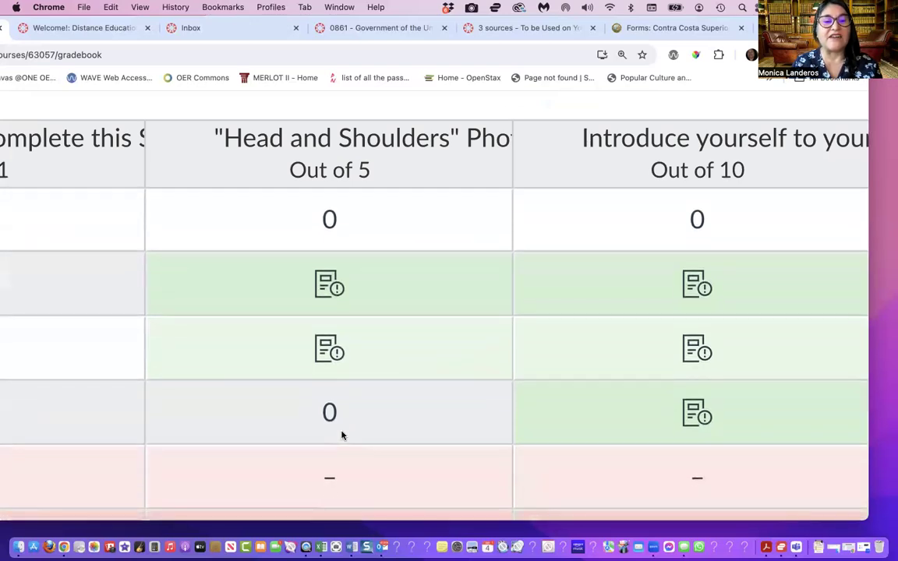
{"action": "scroll", "coordinate": [341, 434], "scroll_direction": "down", "scroll_amount": 2}
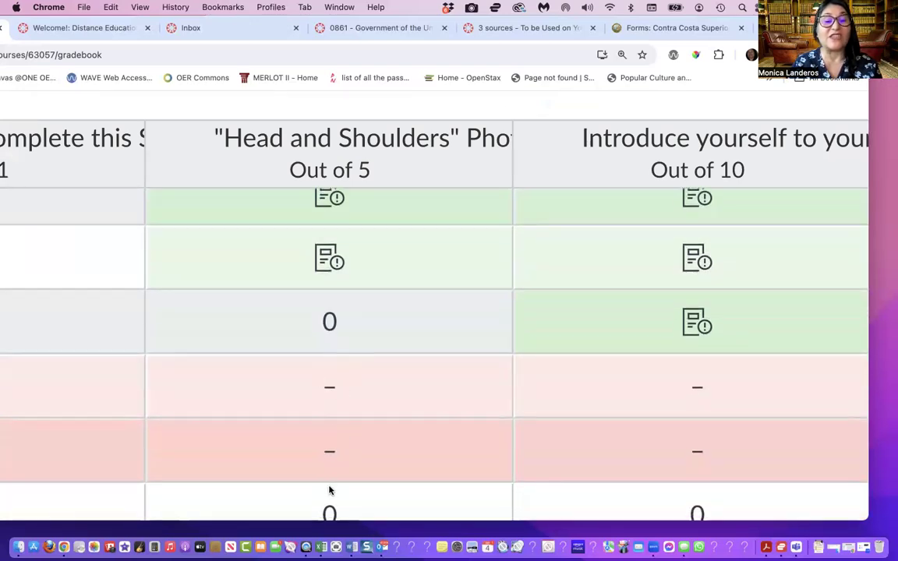
Examine the red missing-submission rows and their ungraded cells across the assignment columns, from close up to the wider gradebook
{"action": "scroll", "coordinate": [329, 487], "scroll_direction": "down", "scroll_amount": 1}
{"action": "scroll", "coordinate": [329, 487], "scroll_direction": "down", "scroll_amount": 1}
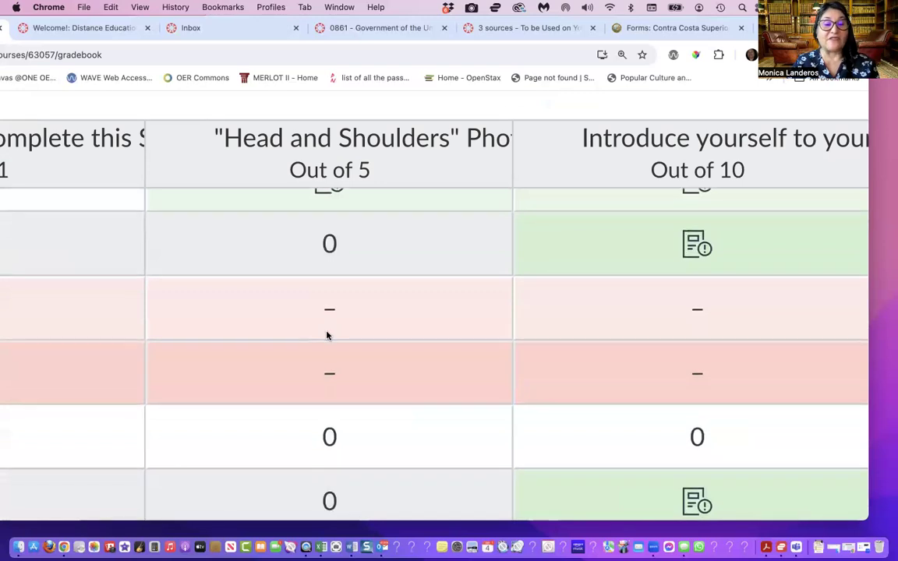
{"action": "scroll", "coordinate": [327, 335], "scroll_direction": "down", "scroll_amount": 5}
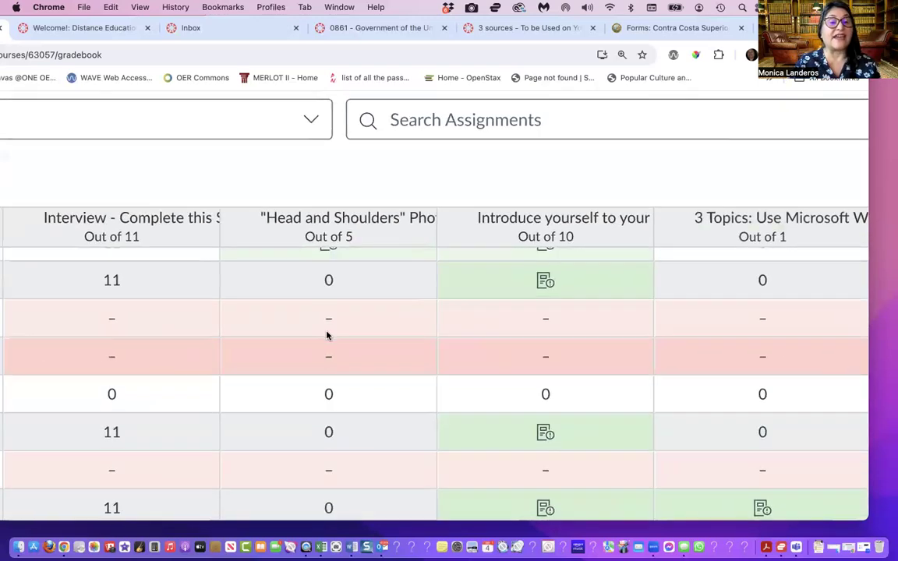
{"action": "scroll", "coordinate": [328, 335], "scroll_direction": "down", "scroll_amount": 3}
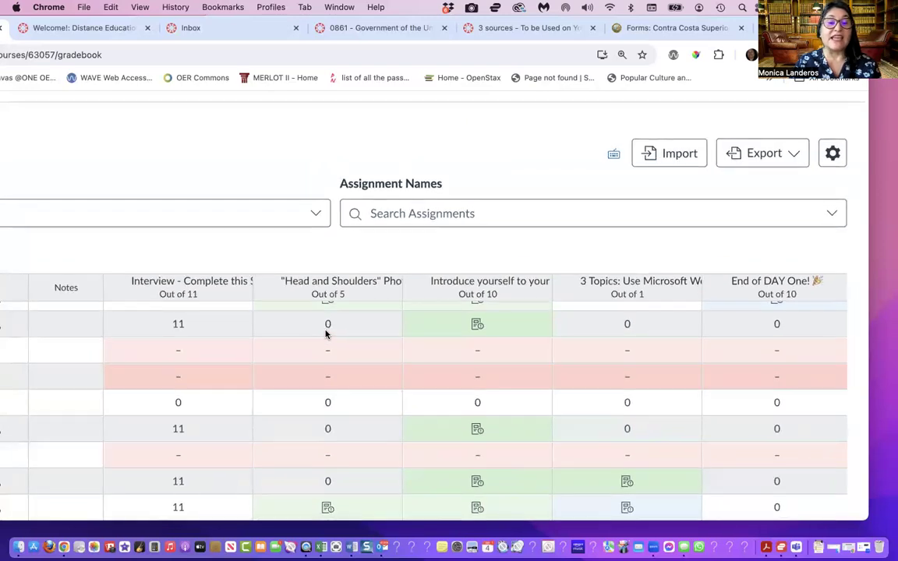
{"action": "scroll", "coordinate": [327, 335], "scroll_direction": "down", "scroll_amount": 2}
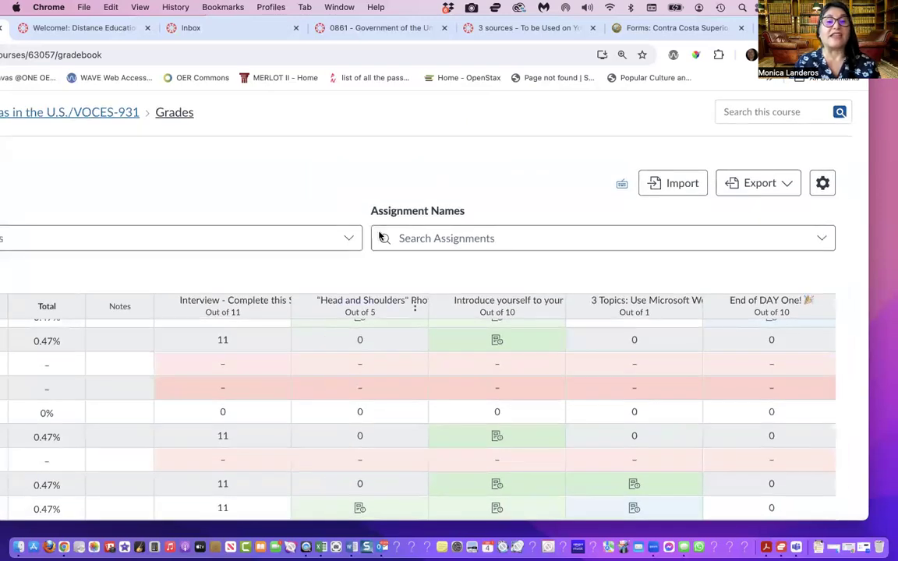
{"action": "scroll", "coordinate": [389, 262], "scroll_direction": "down", "scroll_amount": 2}
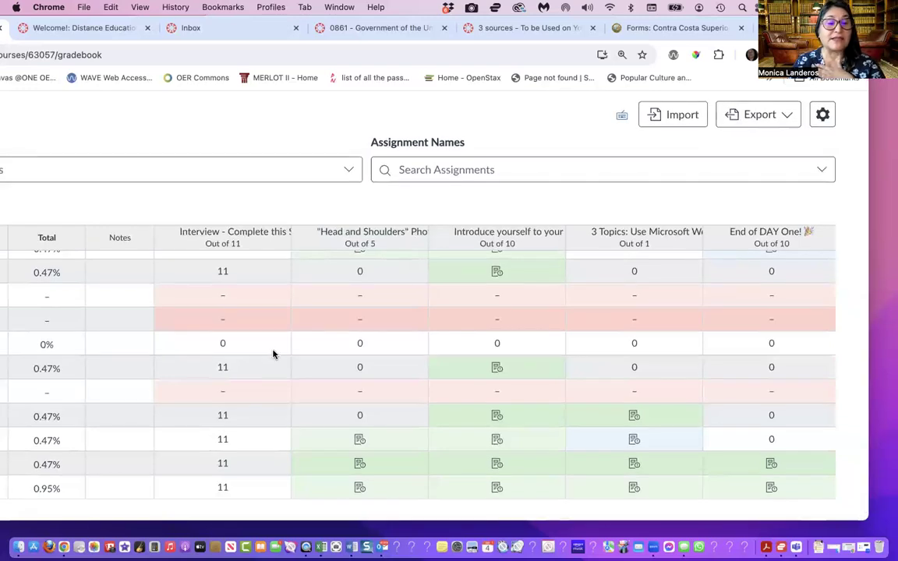
{"action": "scroll", "coordinate": [273, 355], "scroll_direction": "up", "scroll_amount": 4}
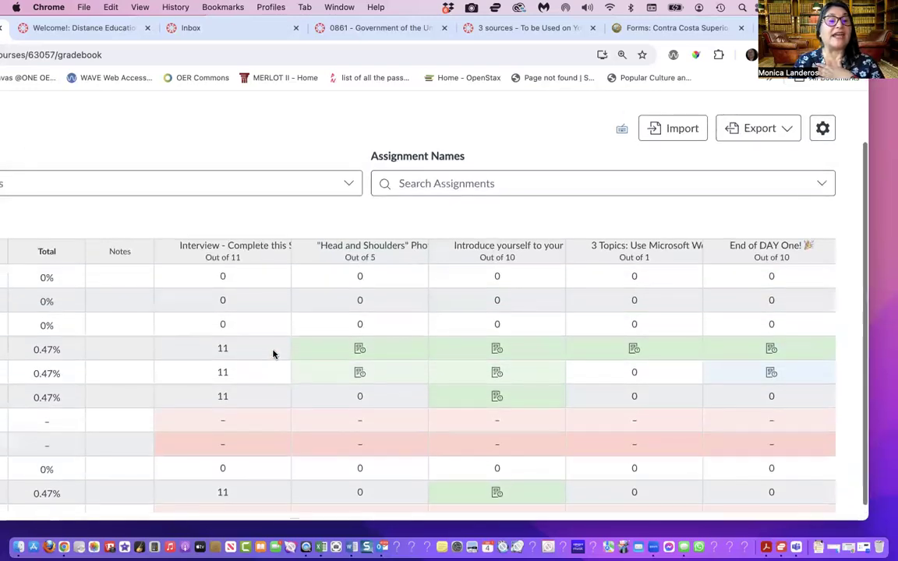
Set a default grade of 0 for the "Interview - Complete this Survey (9/3/24)" assignment without overwriting already-entered grades
{"action": "mouse_move", "coordinate": [278, 256]}
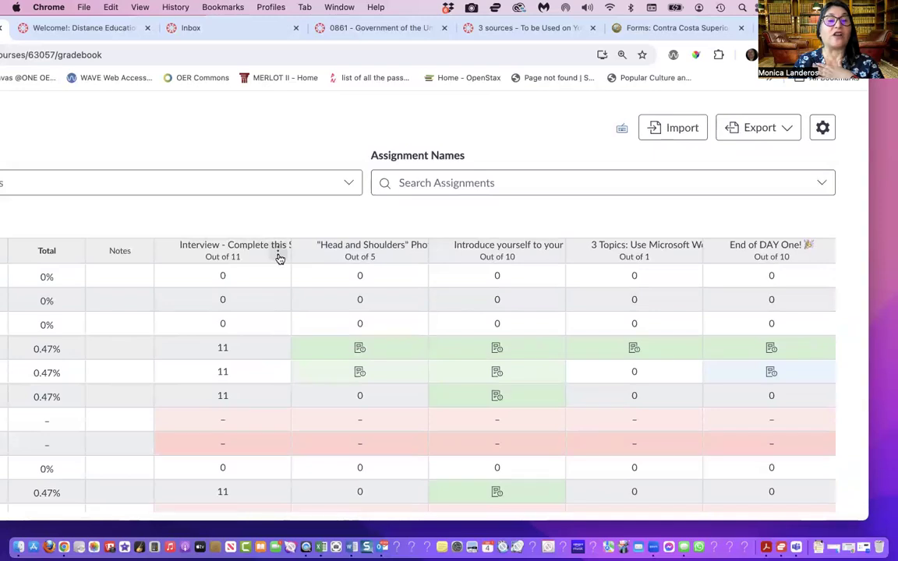
{"action": "left_click", "coordinate": [278, 255]}
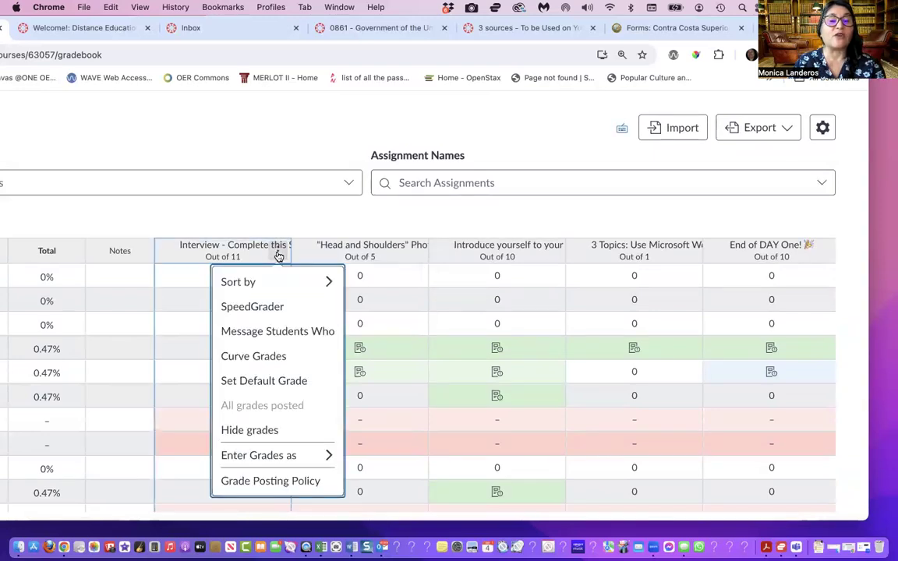
{"action": "left_click", "coordinate": [259, 384]}
{"action": "left_click", "coordinate": [280, 336]}
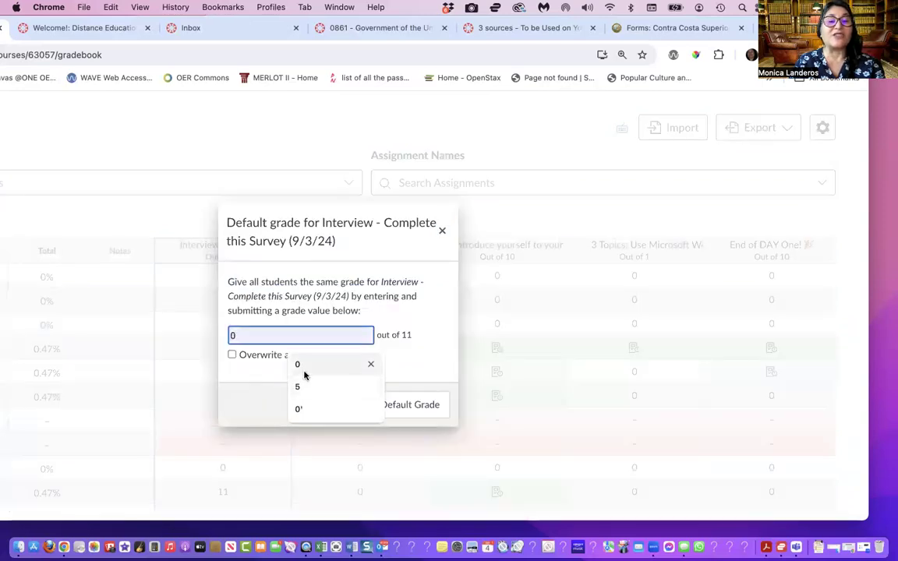
{"action": "left_click", "coordinate": [304, 369]}
{"action": "left_click", "coordinate": [391, 405]}
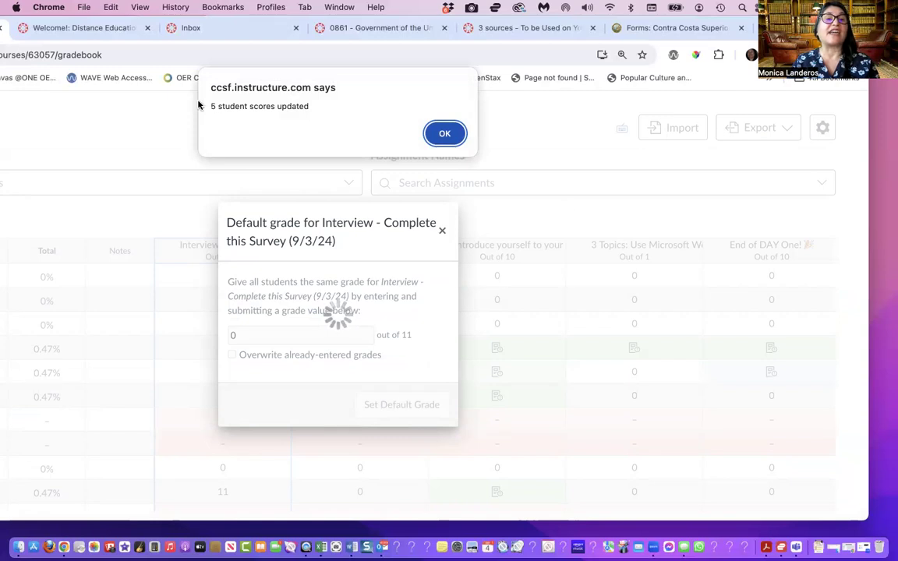
{"action": "left_click", "coordinate": [446, 134]}
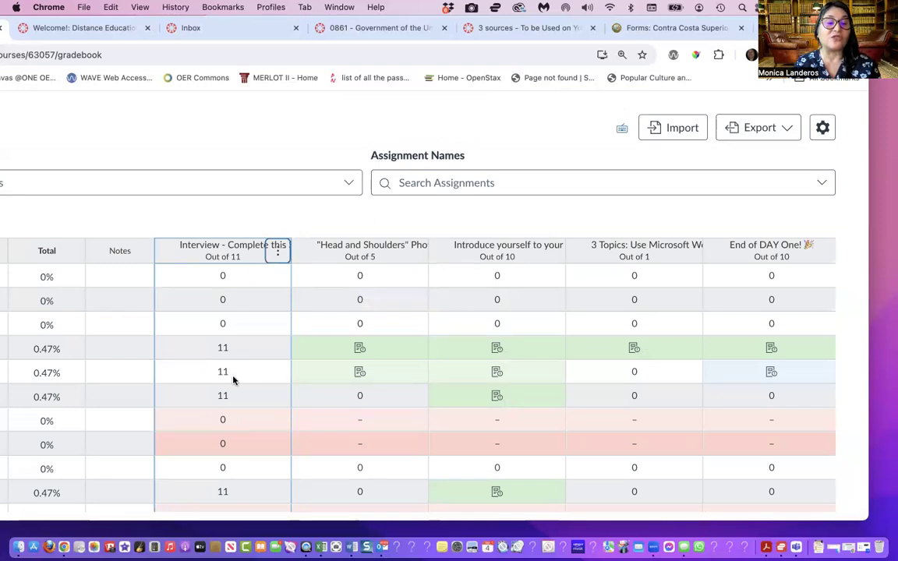
Set a default grade of 0 for the "3 Topics: Use Microsoft Word" assignment without overwriting already-entered grades
{"action": "scroll", "coordinate": [237, 488], "scroll_direction": "down", "scroll_amount": 5}
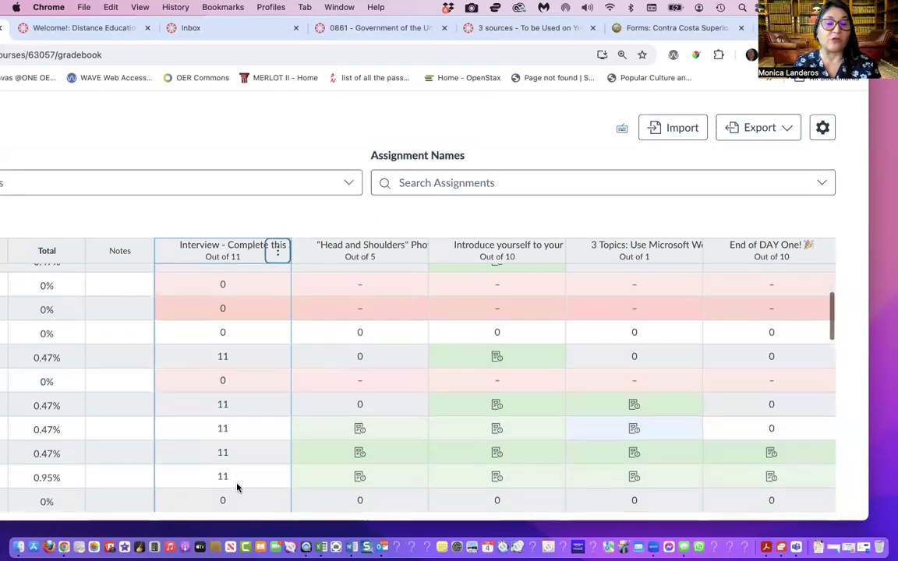
{"action": "scroll", "coordinate": [237, 487], "scroll_direction": "down", "scroll_amount": 3}
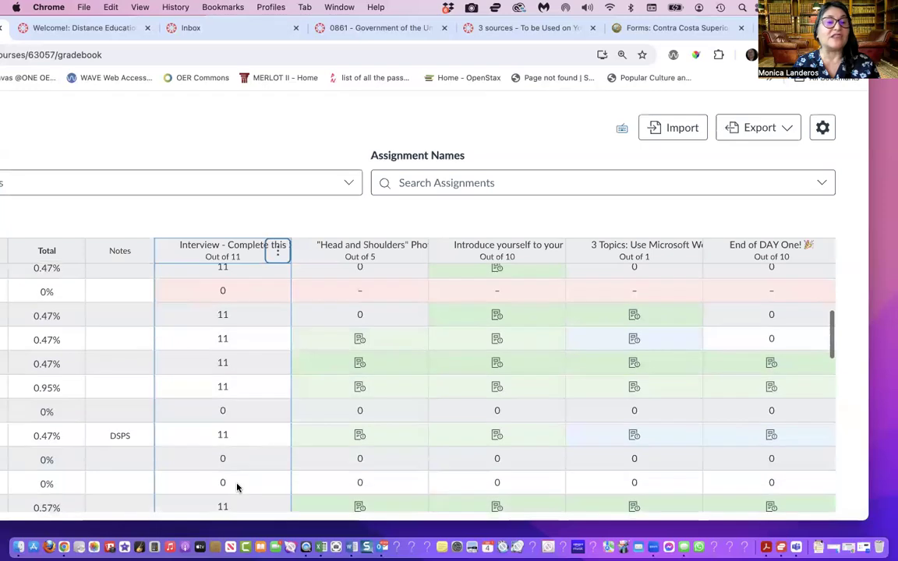
{"action": "scroll", "coordinate": [237, 487], "scroll_direction": "down", "scroll_amount": 5}
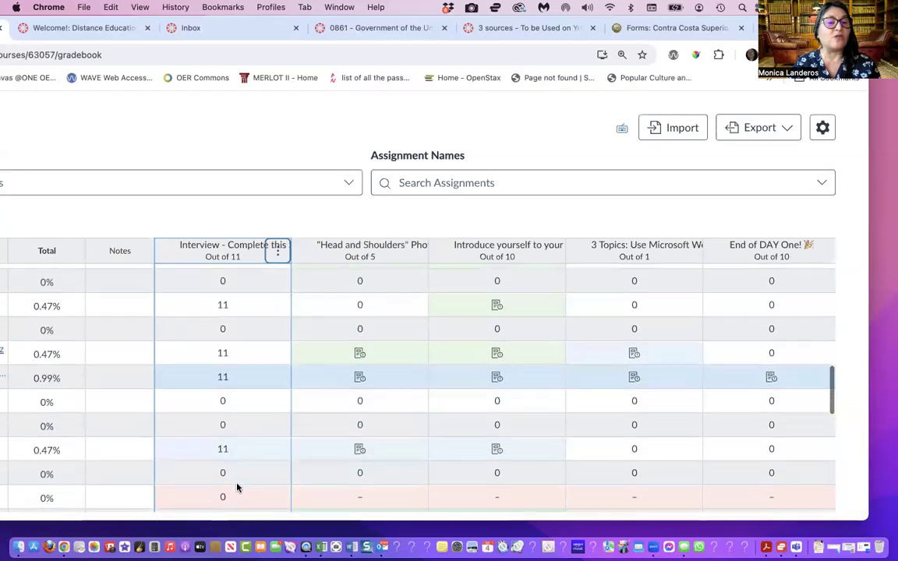
{"action": "scroll", "coordinate": [237, 487], "scroll_direction": "down", "scroll_amount": 5}
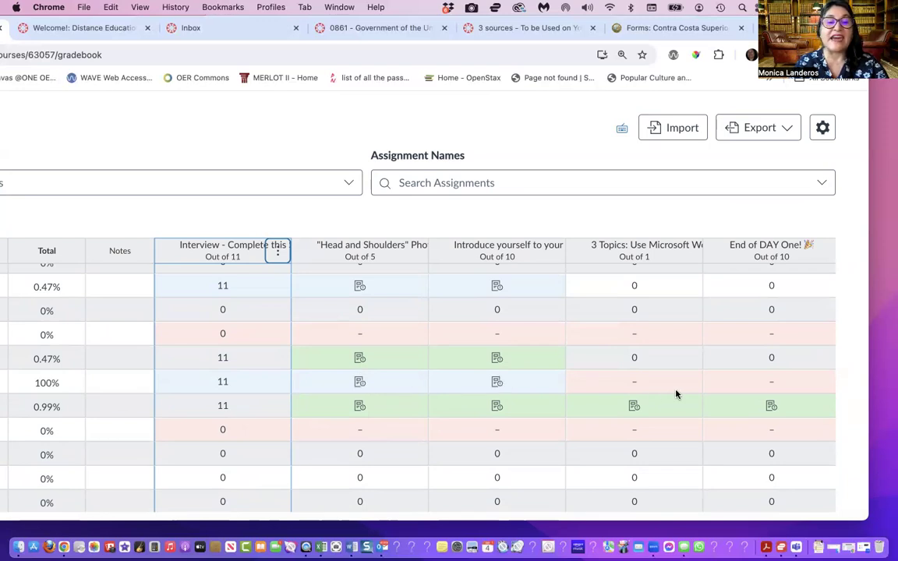
{"action": "scroll", "coordinate": [732, 389], "scroll_direction": "right", "scroll_amount": 5}
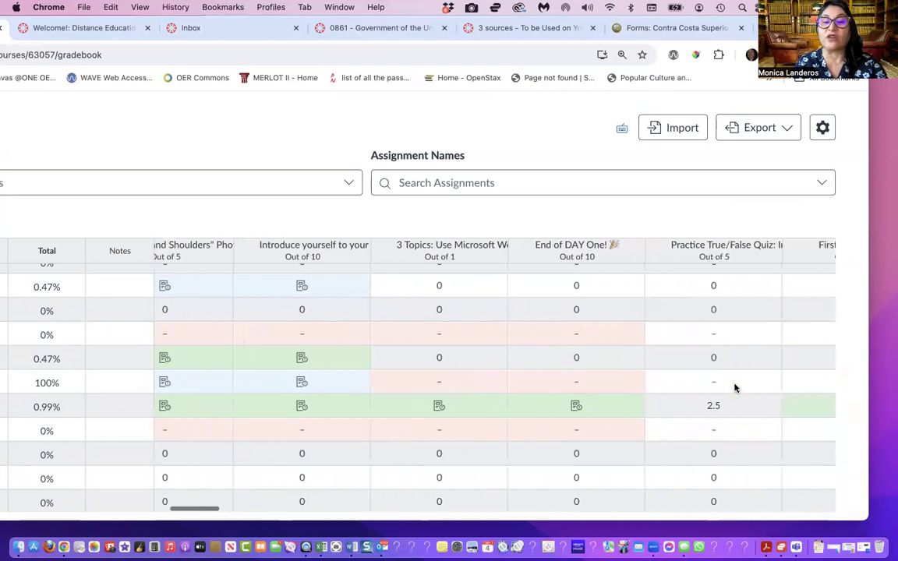
{"action": "scroll", "coordinate": [734, 387], "scroll_direction": "left", "scroll_amount": 2}
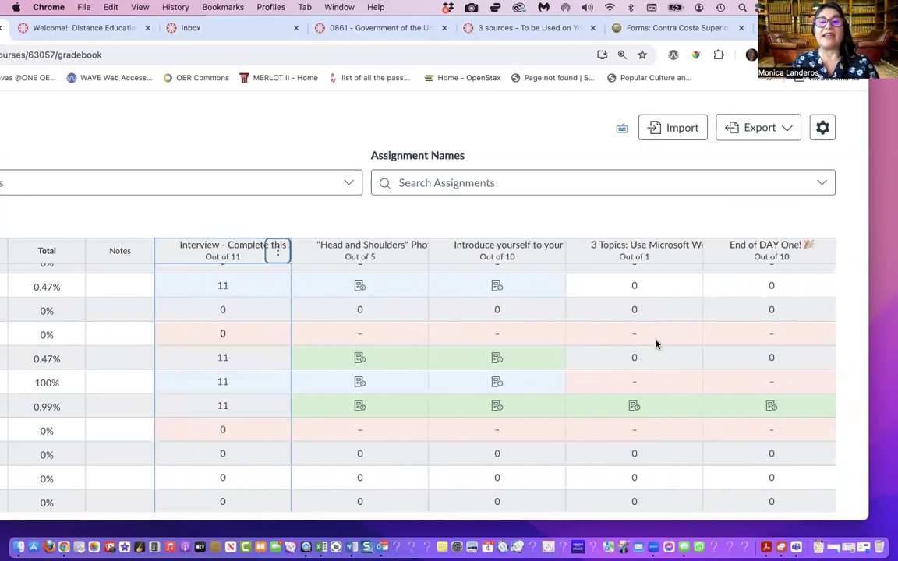
{"action": "left_click", "coordinate": [689, 254]}
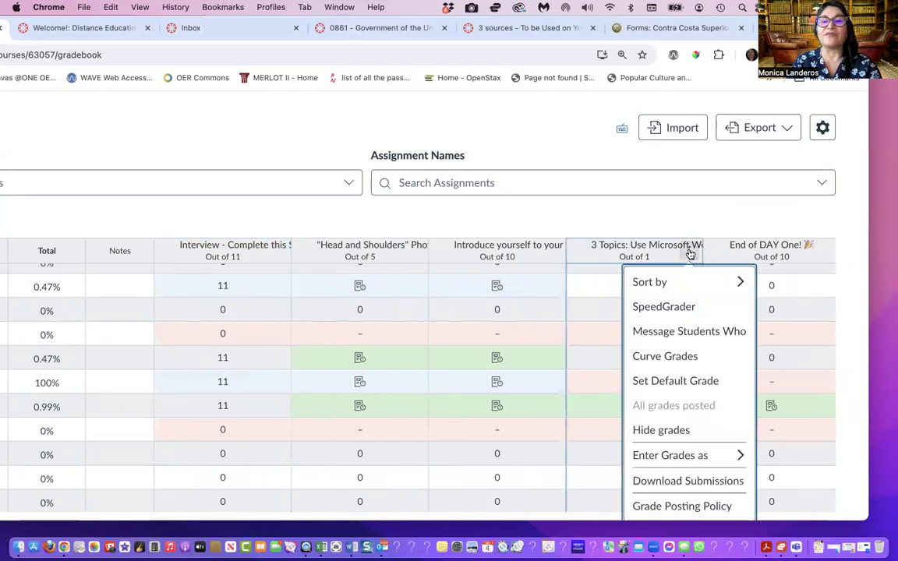
{"action": "left_click", "coordinate": [689, 377]}
{"action": "left_click", "coordinate": [330, 377]}
{"action": "left_click", "coordinate": [313, 407]}
{"action": "left_click", "coordinate": [405, 447]}
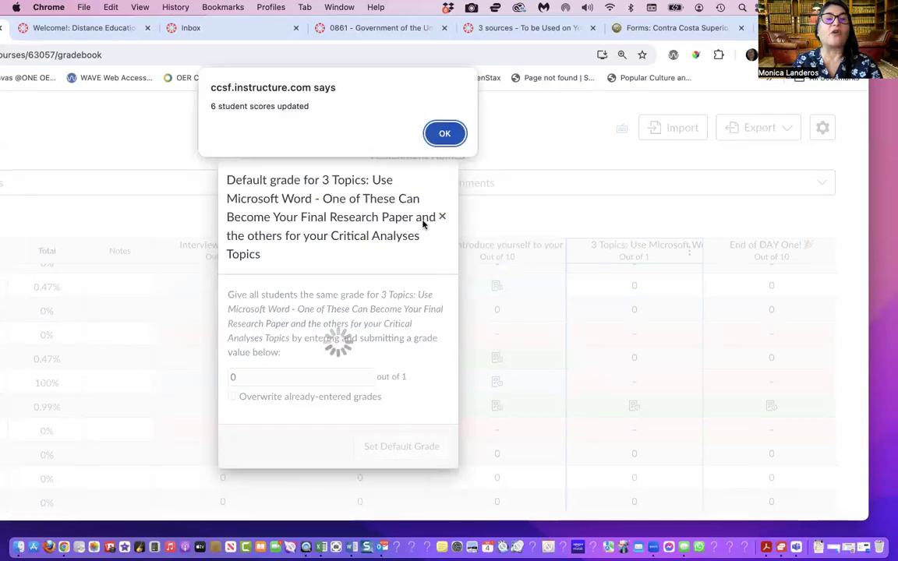
{"action": "left_click", "coordinate": [449, 134]}
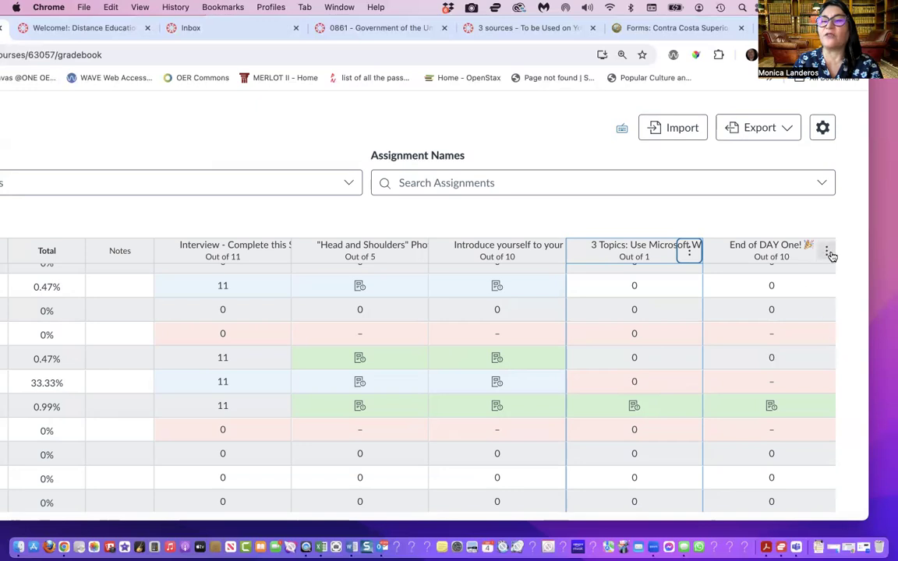
Set a default grade of 0 for the "End of DAY One!" assignment without overwriting already-entered grades
{"action": "left_click", "coordinate": [827, 253]}
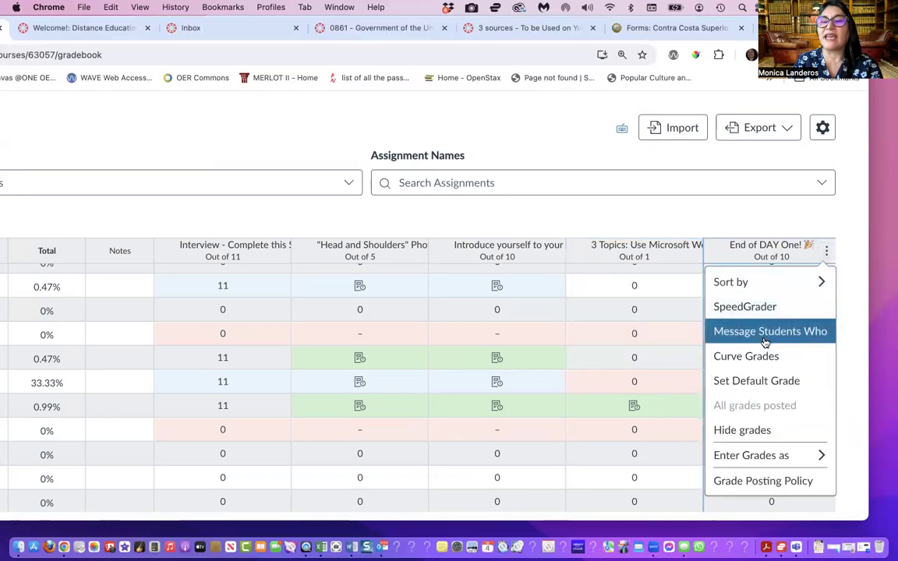
{"action": "left_click", "coordinate": [756, 381]}
{"action": "left_click", "coordinate": [305, 316]}
{"action": "left_click", "coordinate": [303, 349]}
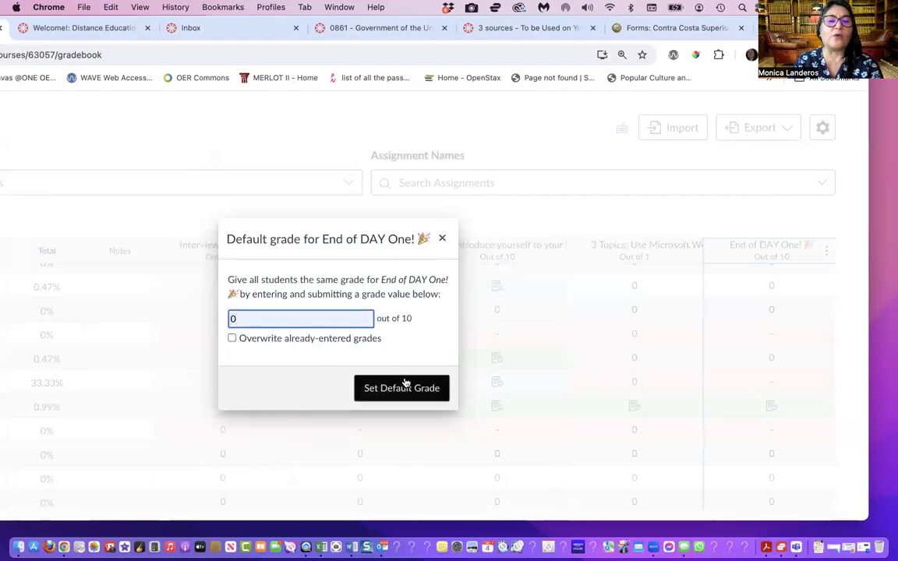
{"action": "left_click", "coordinate": [405, 383]}
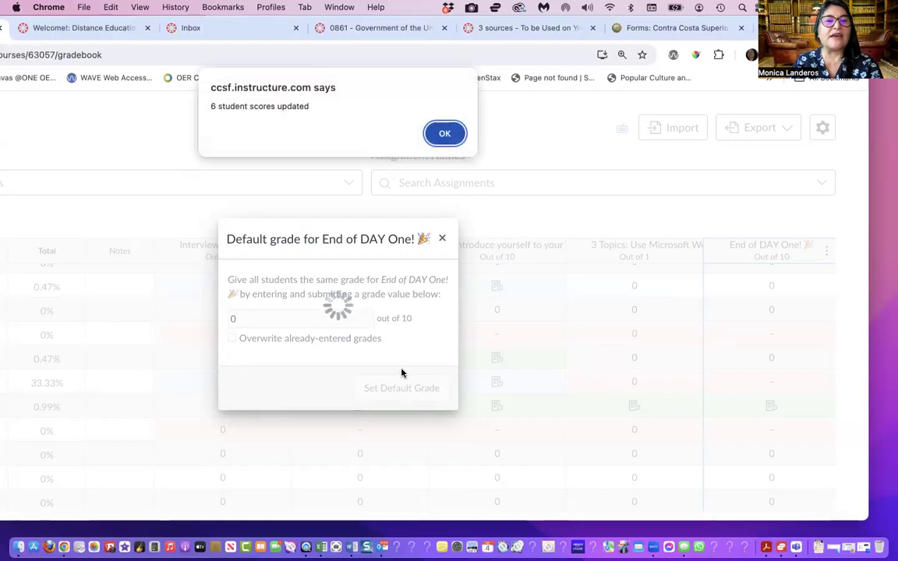
{"action": "left_click", "coordinate": [444, 134]}
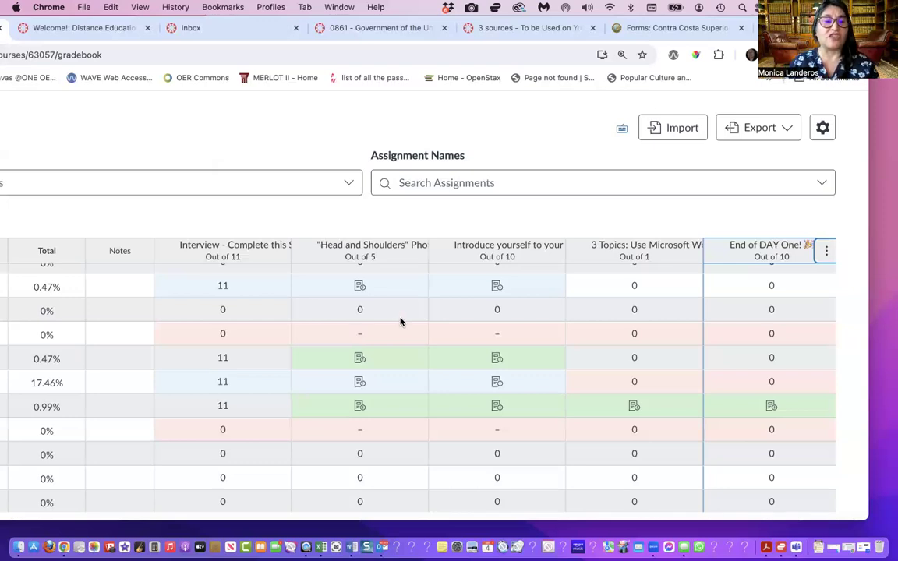
Enter 0 for the uppermost student with missing submissions in the "Head and Shoulders" and "Introduce yourself" assignments
{"action": "scroll", "coordinate": [401, 322], "scroll_direction": "down", "scroll_amount": 10}
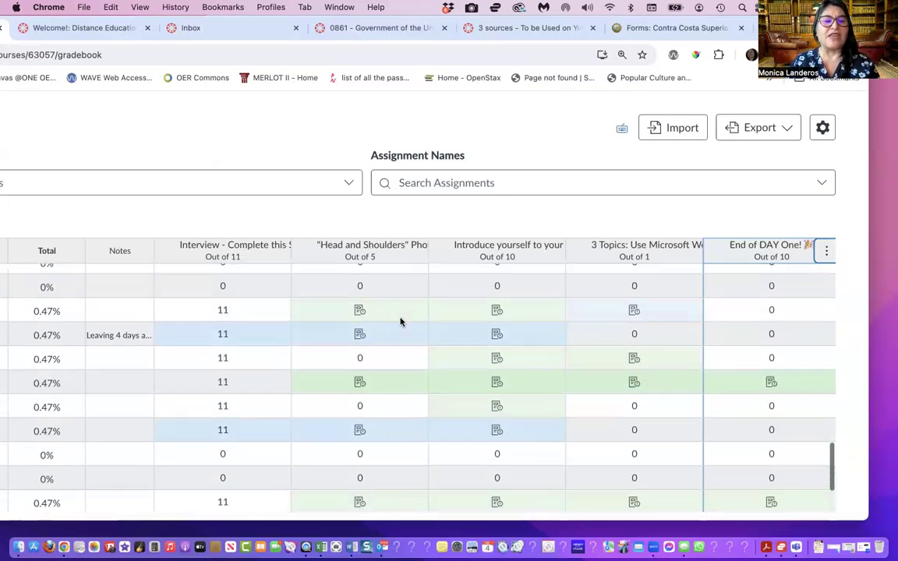
{"action": "scroll", "coordinate": [401, 322], "scroll_direction": "up", "scroll_amount": 5}
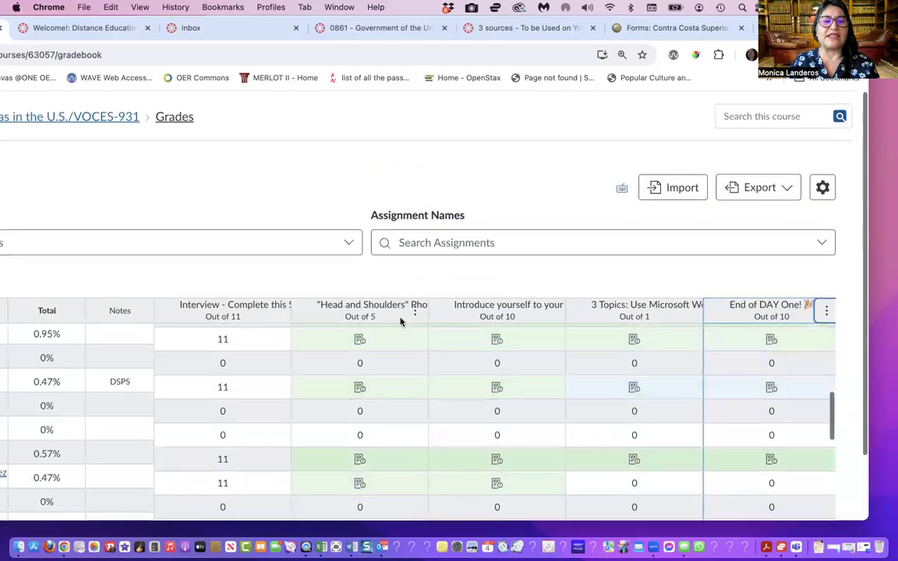
{"action": "scroll", "coordinate": [401, 373], "scroll_direction": "up", "scroll_amount": 2}
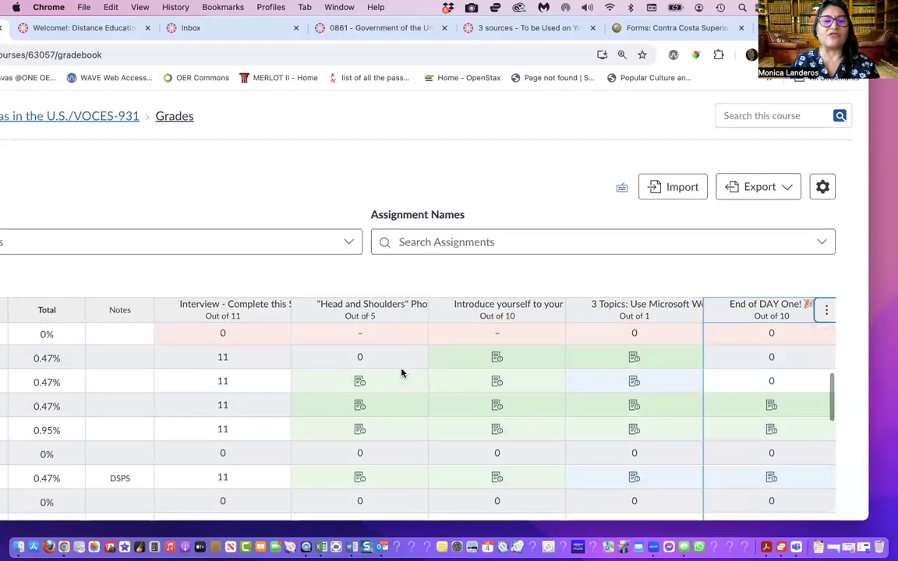
{"action": "scroll", "coordinate": [401, 373], "scroll_direction": "up", "scroll_amount": 3}
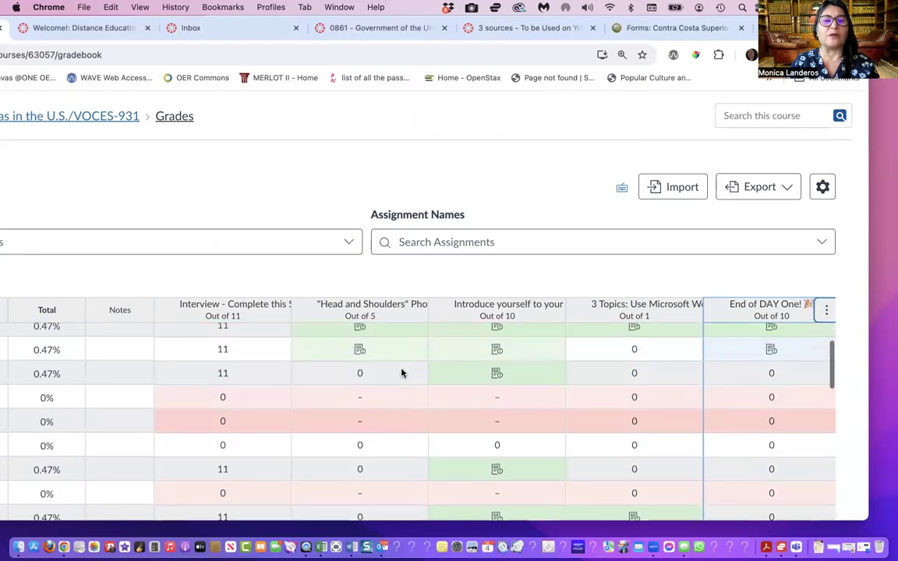
{"action": "scroll", "coordinate": [441, 265], "scroll_direction": "down", "scroll_amount": 3}
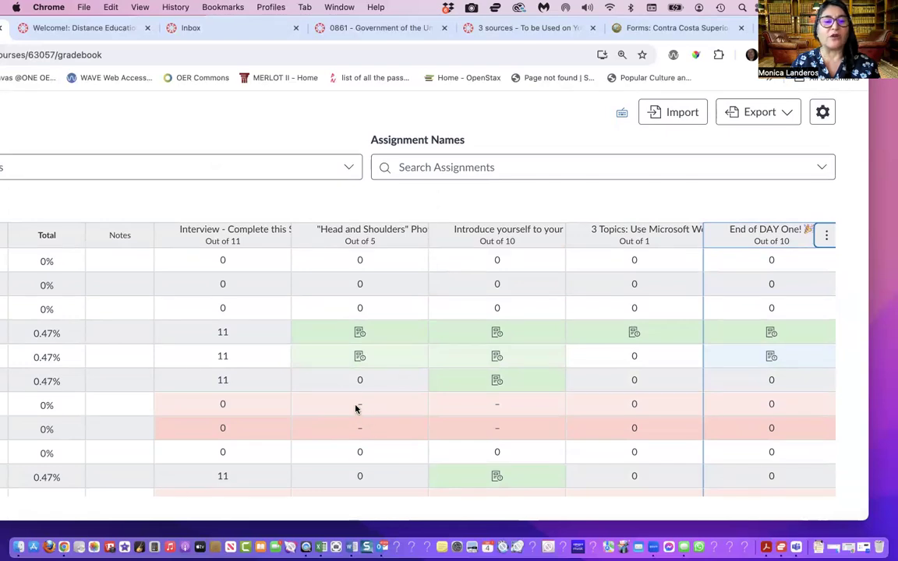
{"action": "left_click", "coordinate": [359, 405]}
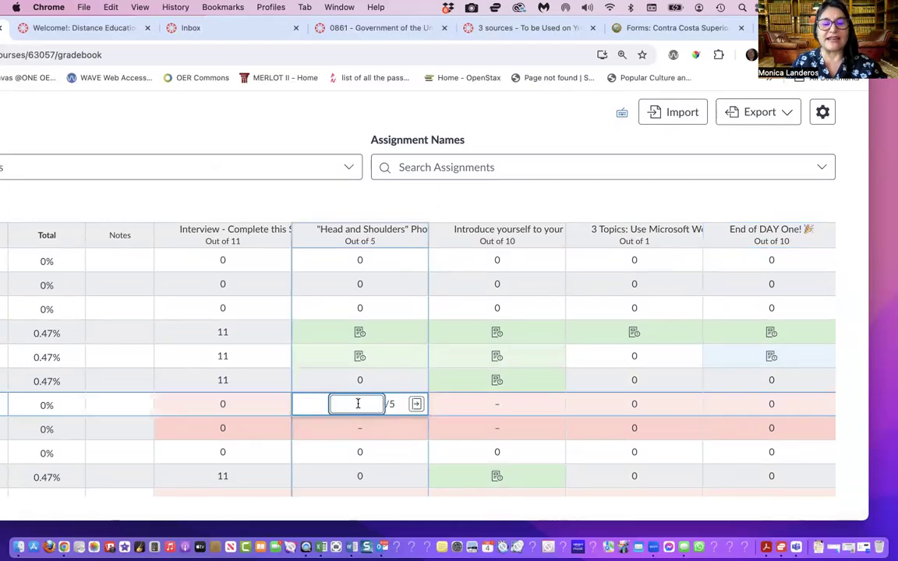
{"action": "type", "text": "0"}
{"action": "left_click", "coordinate": [497, 404]}
{"action": "type", "text": "0"}
{"action": "left_click", "coordinate": [631, 404]}
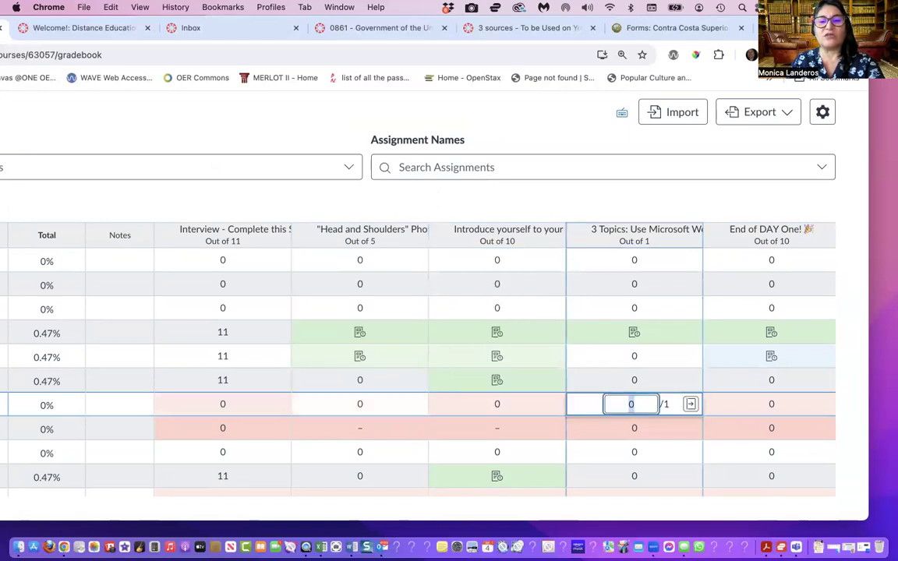
Enter 0 for the same student in every remaining ungraded assignment, from "Practice True/False Quiz" through the final "WRAP-UP: End of Week"
{"action": "key", "text": "Tab"}
{"action": "key", "text": "Tab"}
{"action": "key", "text": "Tab"}
{"action": "key", "text": "Tab"}
{"action": "key", "text": "Tab"}
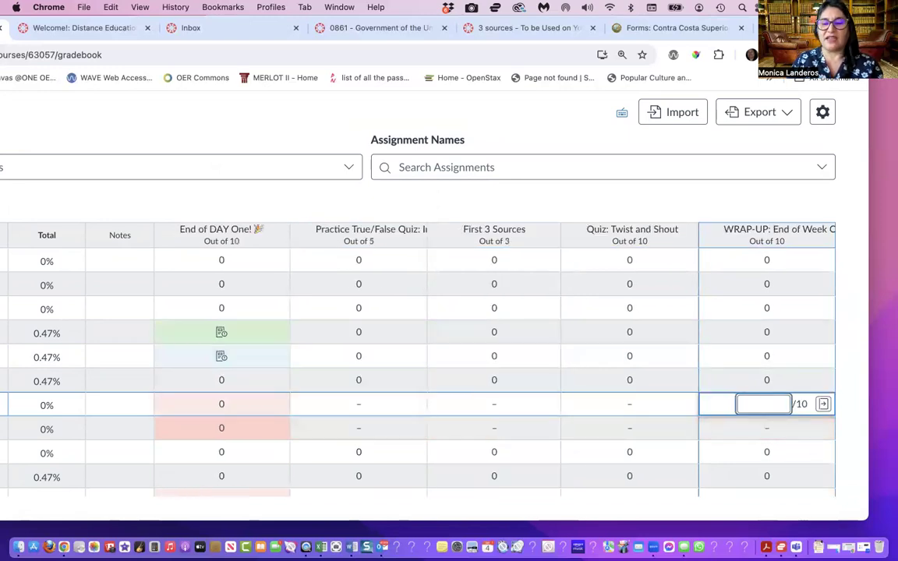
{"action": "left_click", "coordinate": [357, 405]}
{"action": "type", "text": "0"}
{"action": "key", "text": "Tab"}
{"action": "key", "text": "Tab"}
{"action": "key", "text": "Tab"}
{"action": "key", "text": "Tab"}
{"action": "key", "text": "Tab"}
{"action": "key", "text": "Tab"}
{"action": "key", "text": "Tab"}
{"action": "key", "text": "Tab"}
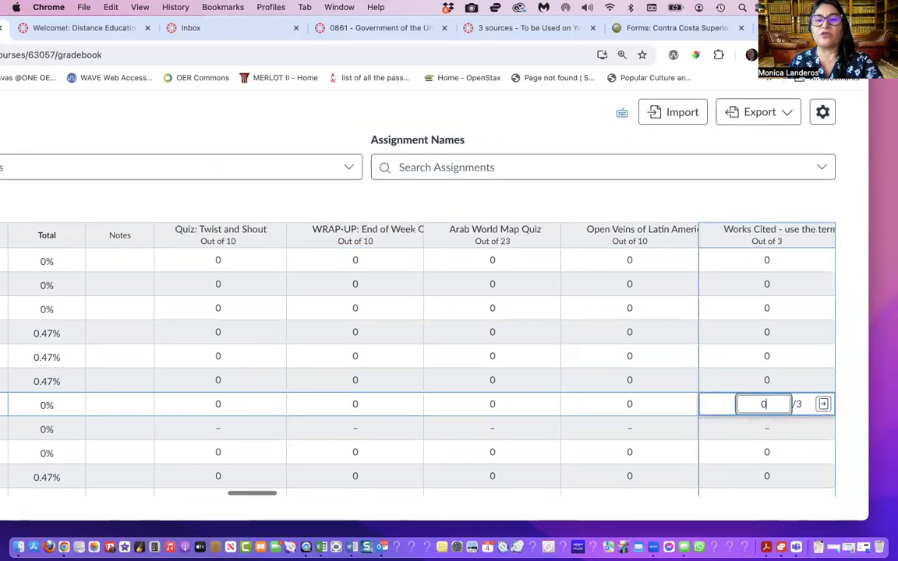
{"action": "key", "text": "Tab"}
{"action": "key", "text": "Tab"}
{"action": "key", "text": "Tab"}
{"action": "key", "text": "Tab"}
{"action": "key", "text": "Tab"}
{"action": "key", "text": "Tab"}
{"action": "key", "text": "Tab"}
{"action": "key", "text": "Tab"}
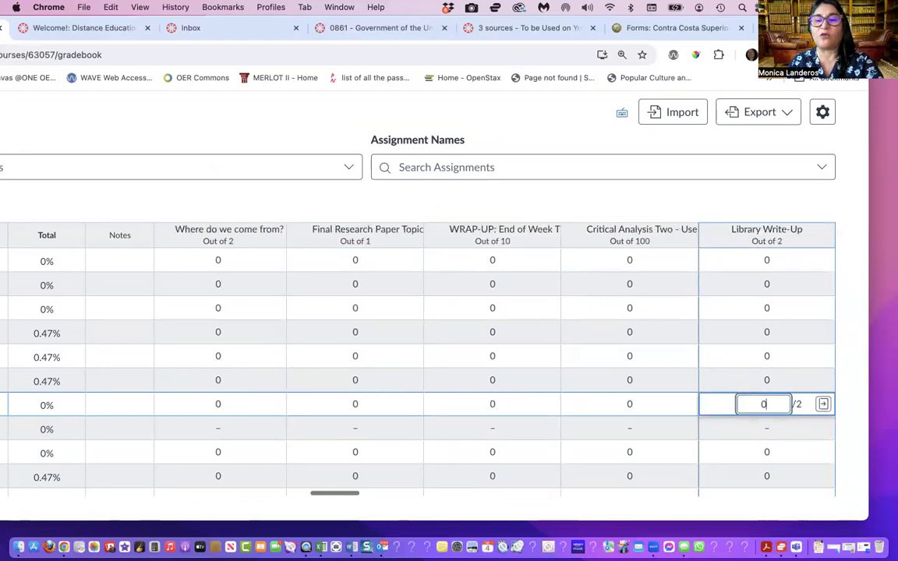
{"action": "key", "text": "Tab"}
{"action": "key", "text": "Tab"}
{"action": "key", "text": "Tab"}
{"action": "key", "text": "Tab"}
{"action": "key", "text": "Tab"}
{"action": "key", "text": "Tab"}
{"action": "key", "text": "Tab"}
{"action": "key", "text": "Tab"}
{"action": "key", "text": "Tab"}
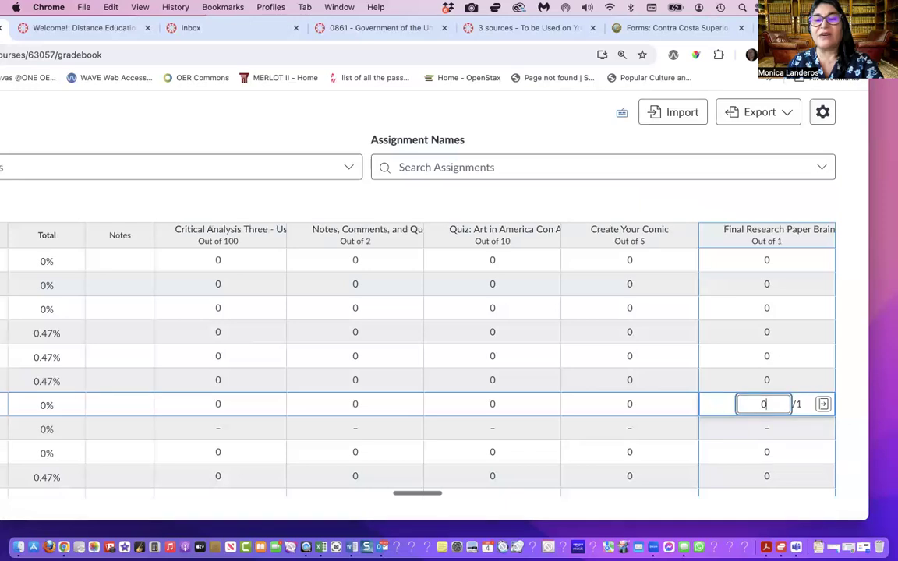
{"action": "key", "text": "Tab"}
{"action": "key", "text": "Tab"}
{"action": "key", "text": "Tab"}
{"action": "key", "text": "Tab"}
{"action": "key", "text": "Tab"}
{"action": "key", "text": "Tab"}
{"action": "key", "text": "Tab"}
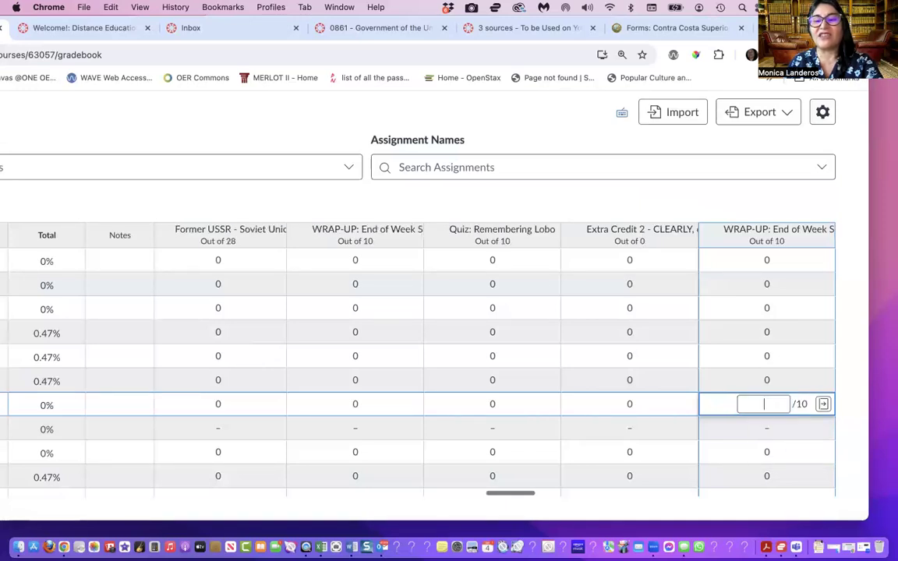
{"action": "key", "text": "Tab"}
{"action": "key", "text": "Tab"}
{"action": "key", "text": "Tab"}
{"action": "key", "text": "Tab"}
{"action": "key", "text": "Tab"}
{"action": "key", "text": "Tab"}
{"action": "key", "text": "Tab"}
{"action": "key", "text": "Tab"}
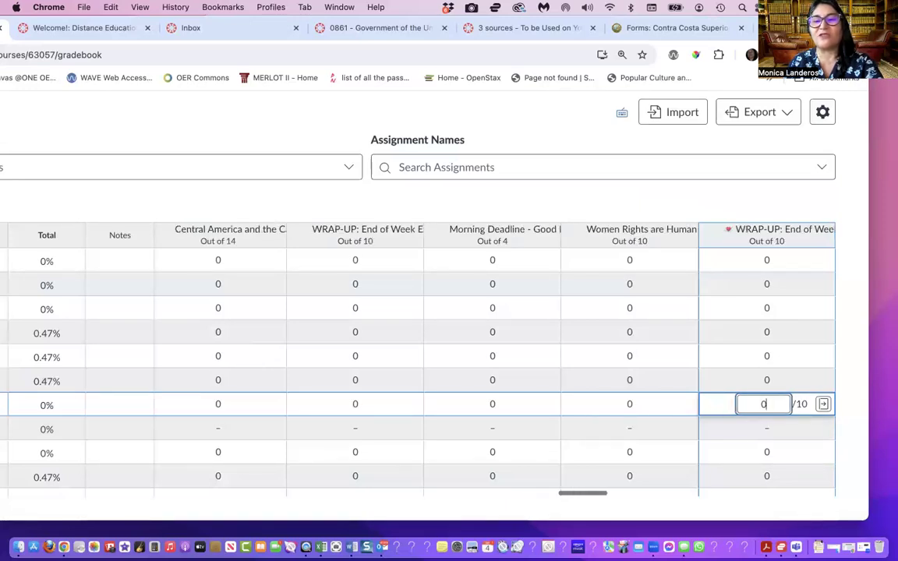
{"action": "key", "text": "Tab"}
{"action": "key", "text": "Tab"}
{"action": "key", "text": "Tab"}
{"action": "key", "text": "Tab"}
{"action": "key", "text": "Tab"}
{"action": "key", "text": "Tab"}
{"action": "key", "text": "Tab"}
{"action": "key", "text": "Tab"}
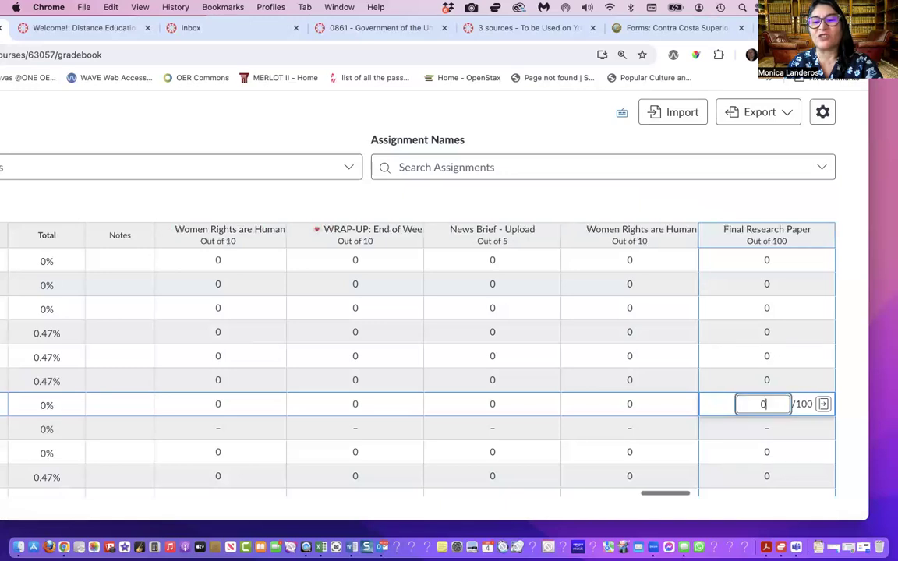
{"action": "key", "text": "Tab"}
{"action": "key", "text": "Tab"}
{"action": "key", "text": "Tab"}
{"action": "key", "text": "Tab"}
{"action": "key", "text": "Tab"}
{"action": "key", "text": "Tab"}
{"action": "key", "text": "Tab"}
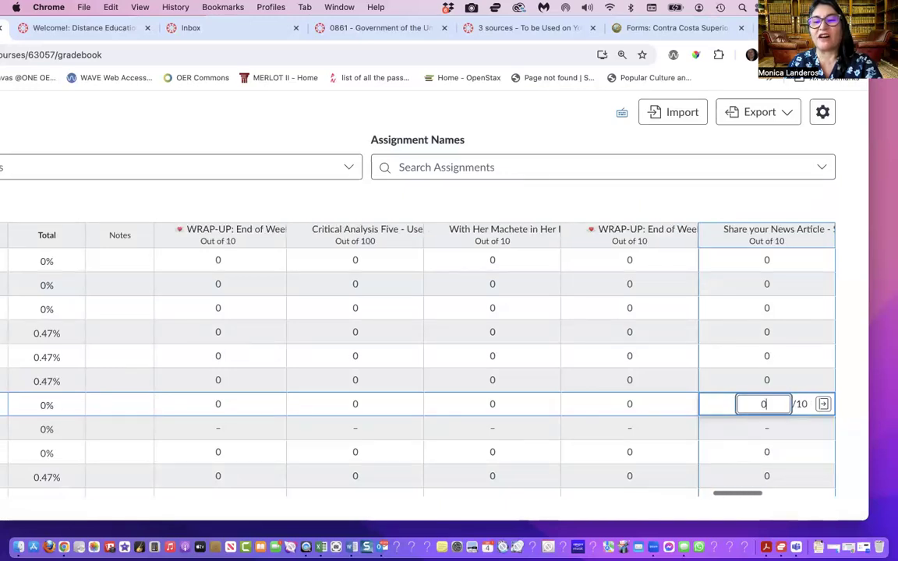
{"action": "key", "text": "Tab"}
{"action": "key", "text": "Tab"}
{"action": "key", "text": "Right"}
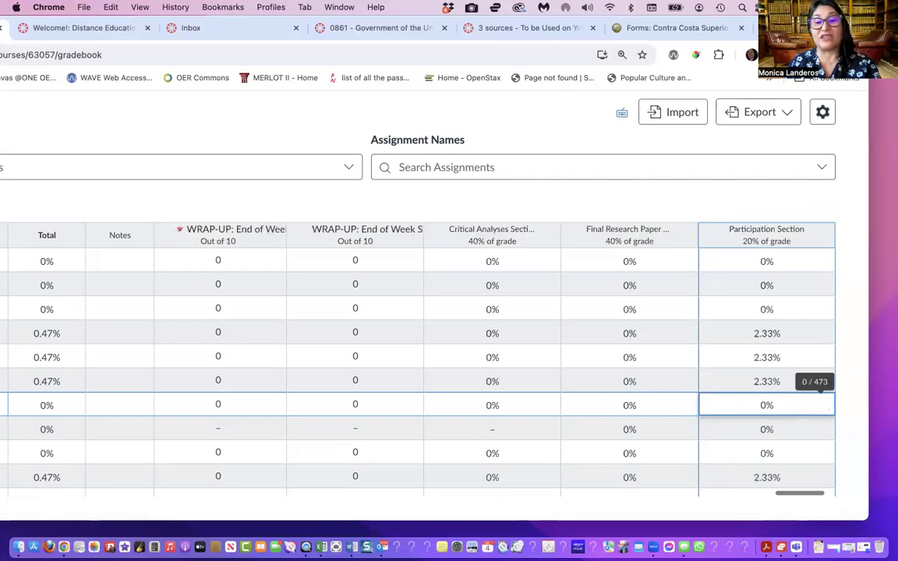
Sort the gradebook by the Total column, with grades from low to high
{"action": "scroll", "coordinate": [296, 446], "scroll_direction": "left", "scroll_amount": 10}
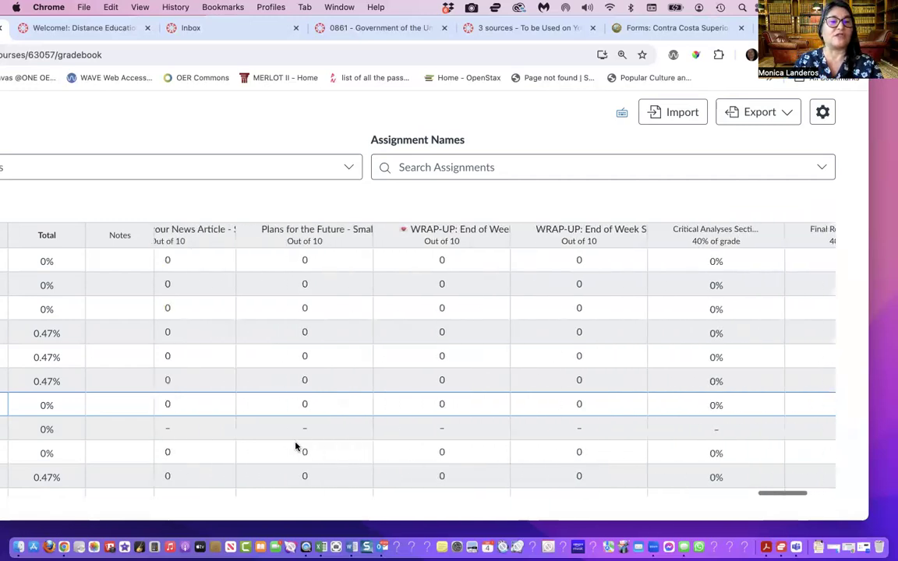
{"action": "scroll", "coordinate": [295, 447], "scroll_direction": "left", "scroll_amount": 10}
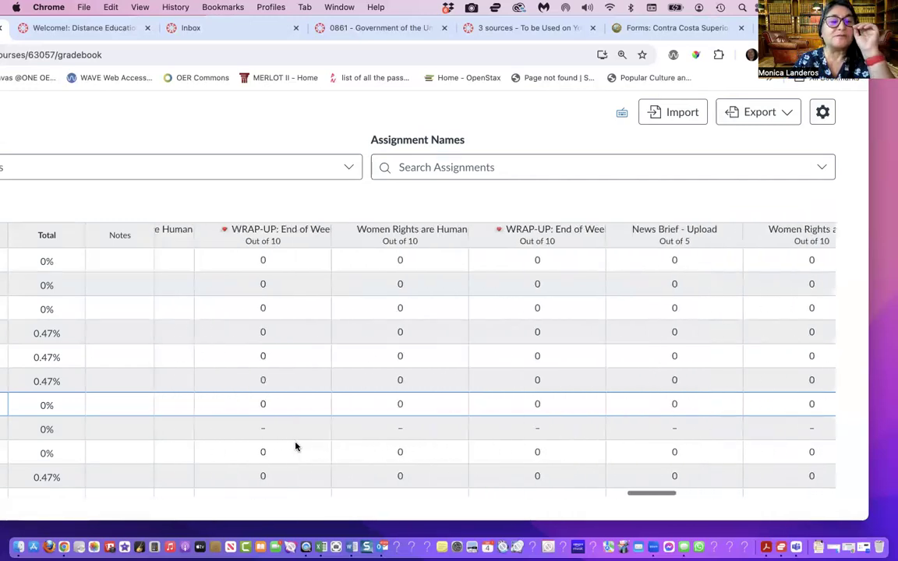
{"action": "scroll", "coordinate": [295, 447], "scroll_direction": "left", "scroll_amount": 10}
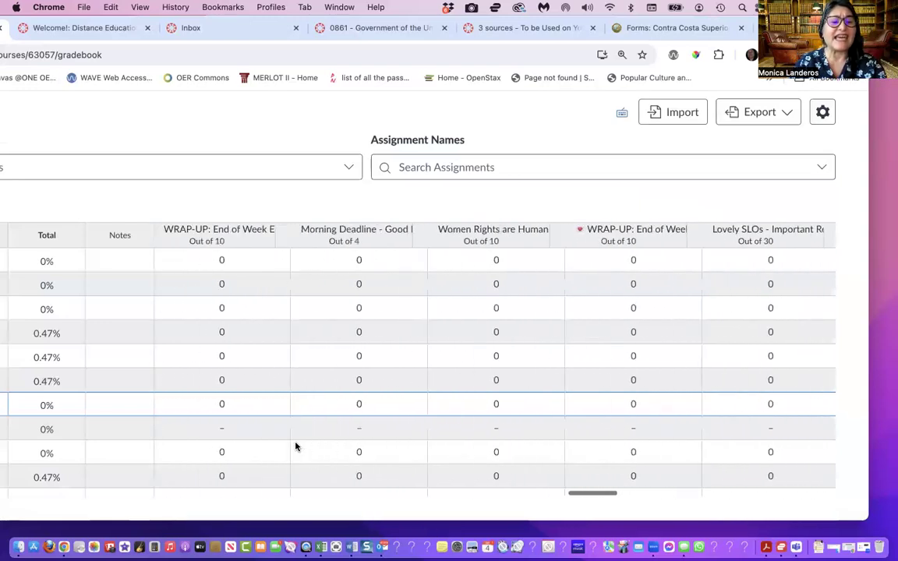
{"action": "scroll", "coordinate": [295, 447], "scroll_direction": "left", "scroll_amount": 5}
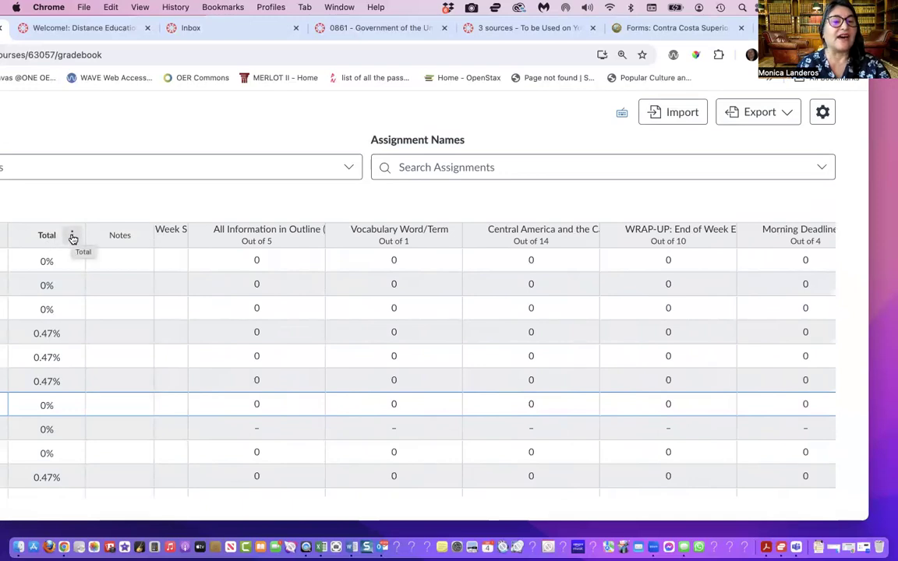
{"action": "left_click", "coordinate": [72, 237]}
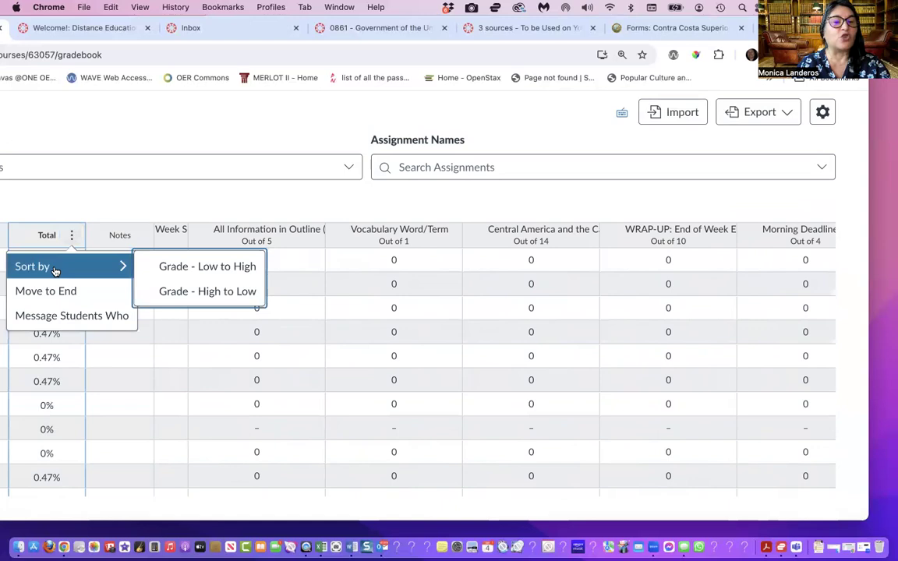
{"action": "mouse_move", "coordinate": [116, 268]}
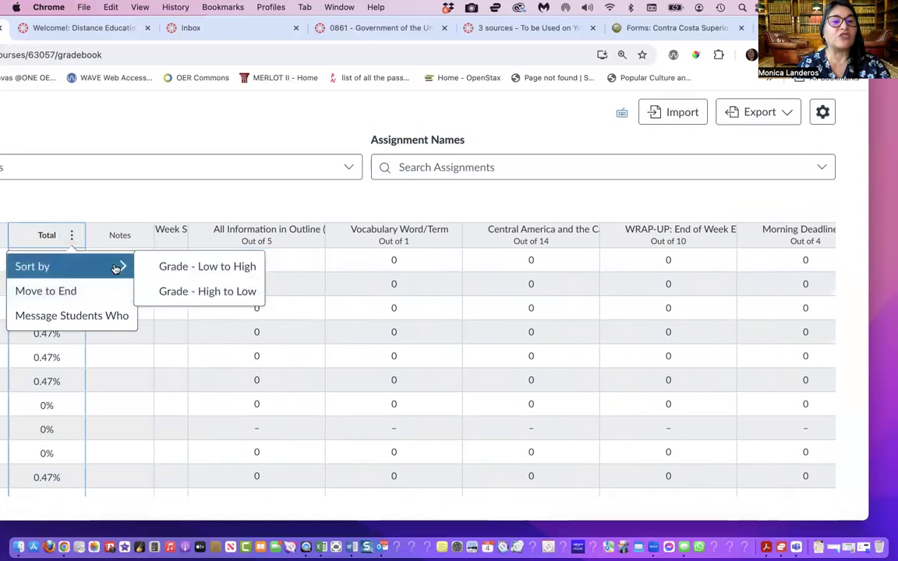
{"action": "left_click", "coordinate": [205, 273]}
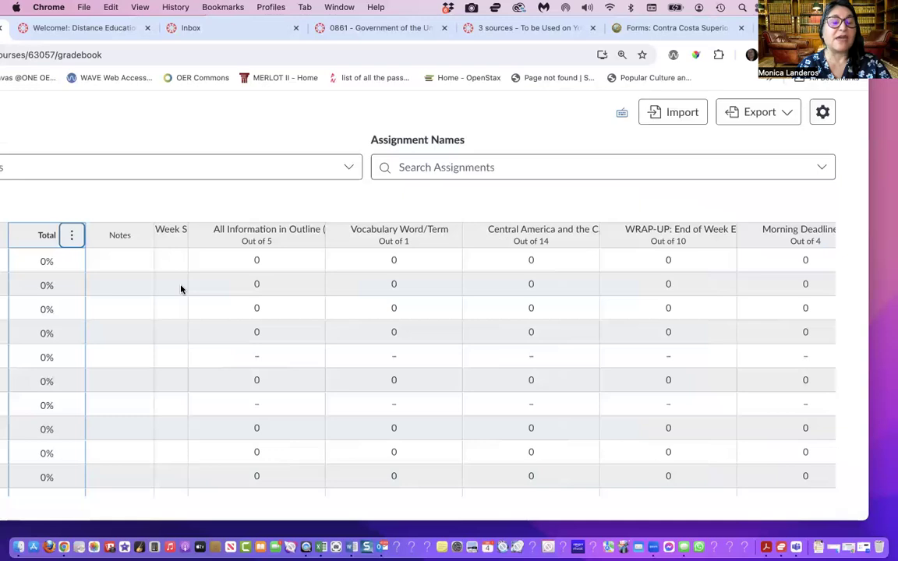
Examine the sorted students' totals and look across the assignment columns for cells that still have no grade
{"action": "scroll", "coordinate": [180, 289], "scroll_direction": "down", "scroll_amount": 3}
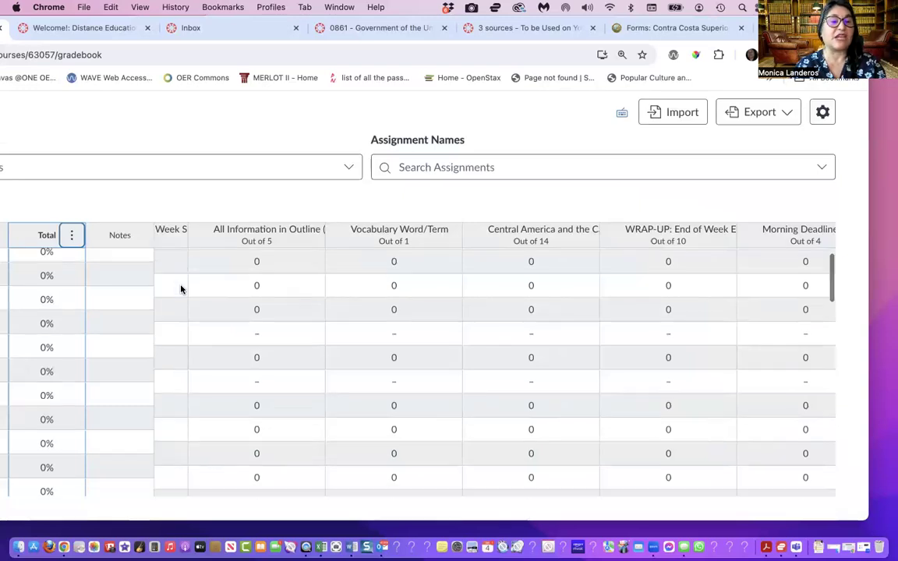
{"action": "scroll", "coordinate": [56, 400], "scroll_direction": "down", "scroll_amount": 5}
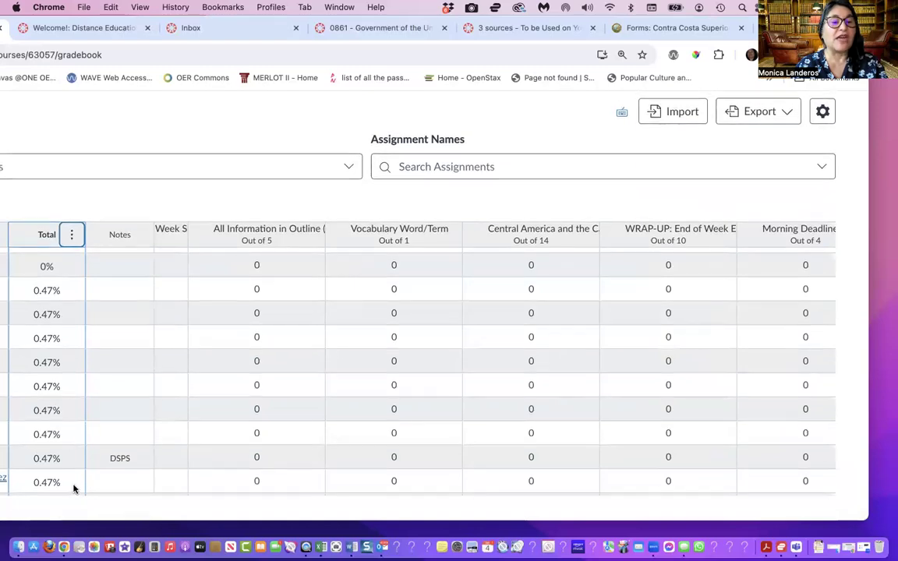
{"action": "scroll", "coordinate": [74, 489], "scroll_direction": "up", "scroll_amount": 5}
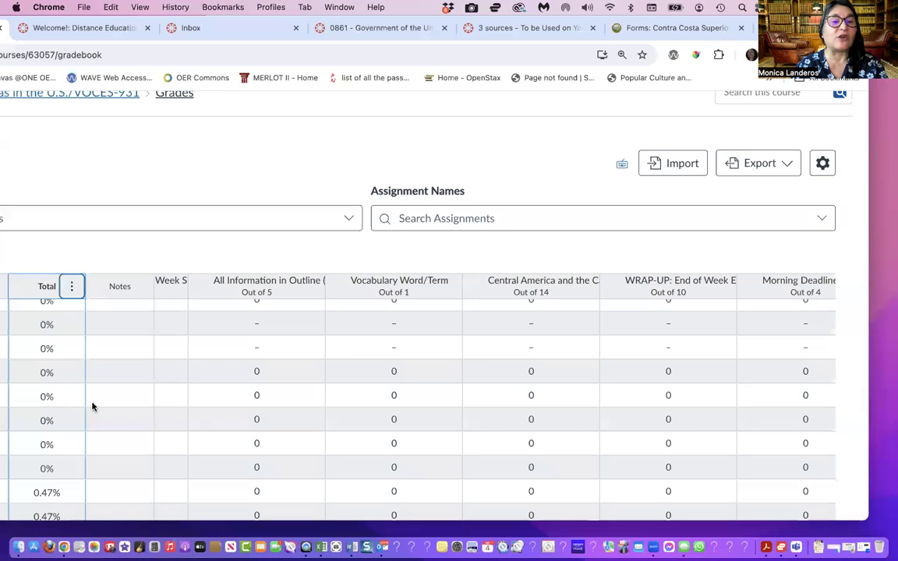
{"action": "scroll", "coordinate": [67, 337], "scroll_direction": "up", "scroll_amount": 3}
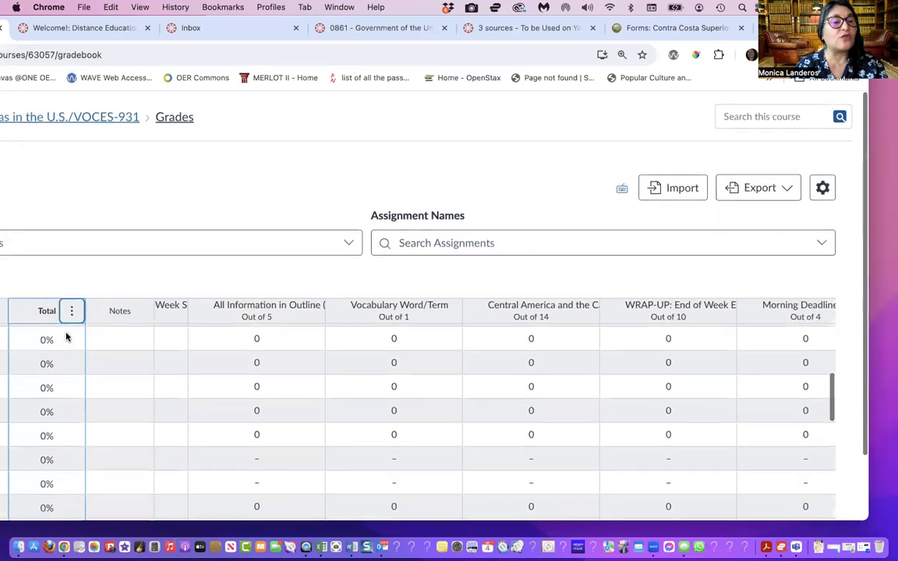
{"action": "scroll", "coordinate": [65, 390], "scroll_direction": "up", "scroll_amount": 4}
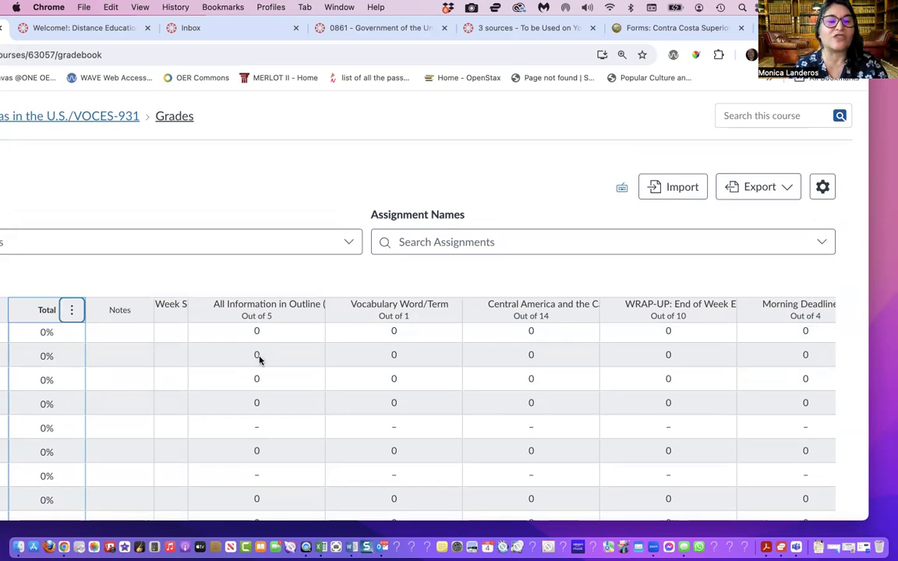
{"action": "scroll", "coordinate": [284, 350], "scroll_direction": "right", "scroll_amount": 5}
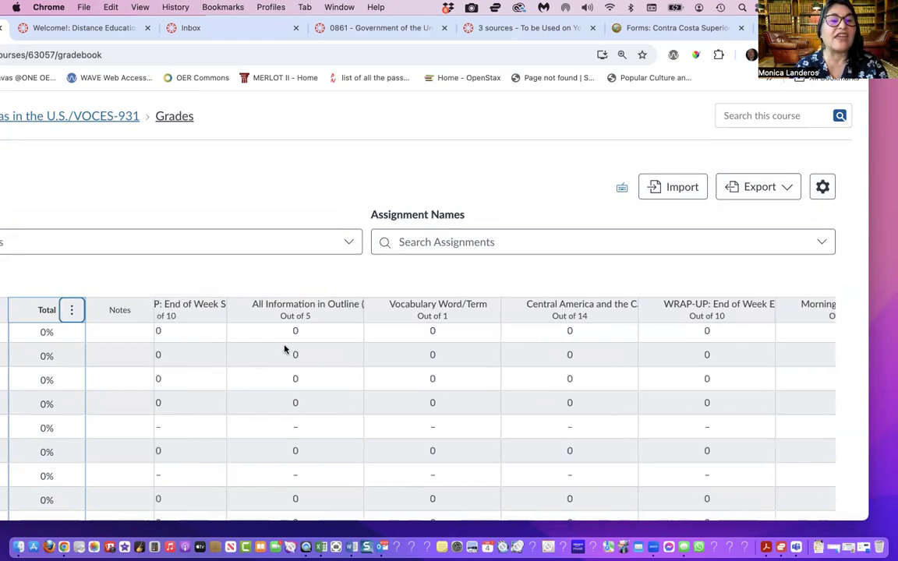
{"action": "scroll", "coordinate": [284, 349], "scroll_direction": "right", "scroll_amount": 5}
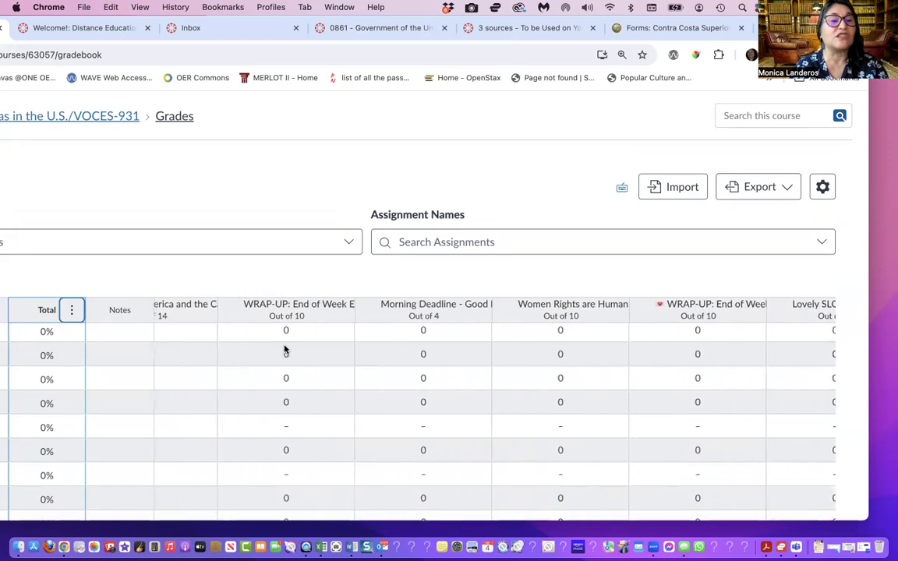
{"action": "scroll", "coordinate": [285, 349], "scroll_direction": "right", "scroll_amount": 3}
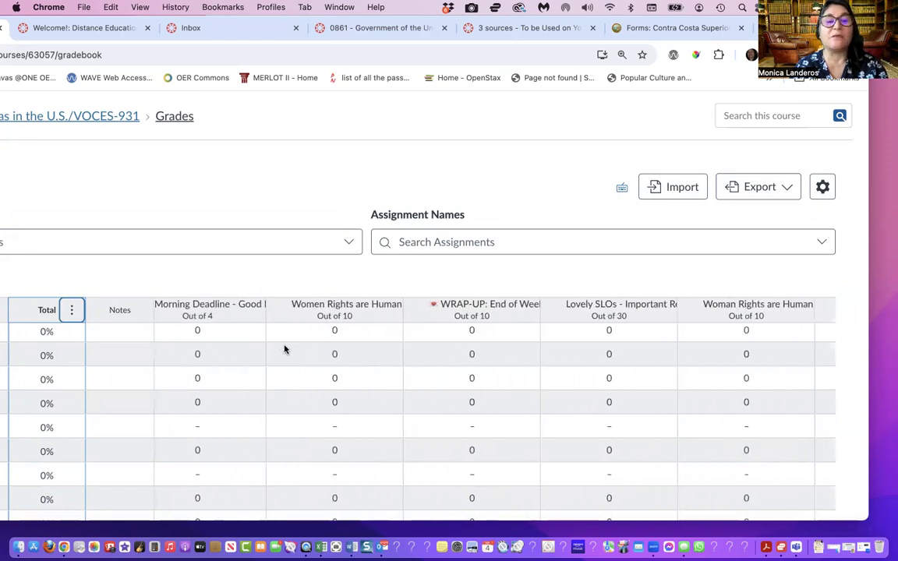
{"action": "scroll", "coordinate": [421, 383], "scroll_direction": "right", "scroll_amount": 3}
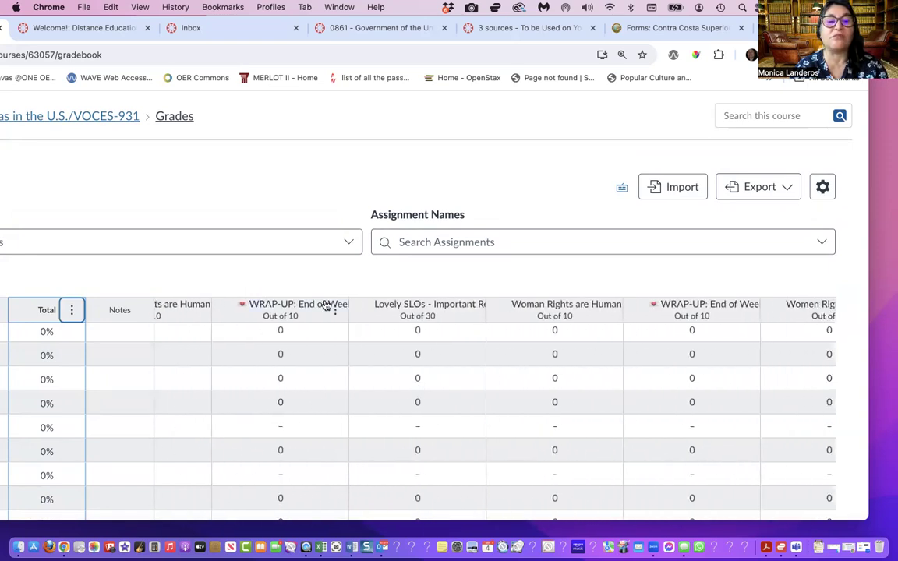
{"action": "scroll", "coordinate": [535, 435], "scroll_direction": "right", "scroll_amount": 6}
{"action": "scroll", "coordinate": [535, 438], "scroll_direction": "right", "scroll_amount": 5}
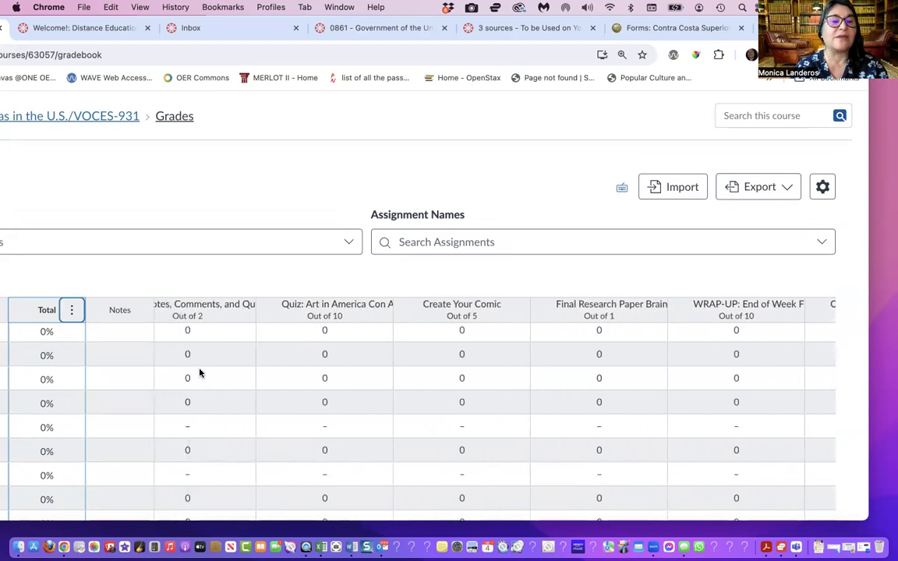
{"action": "scroll", "coordinate": [199, 373], "scroll_direction": "left", "scroll_amount": 5}
{"action": "scroll", "coordinate": [199, 373], "scroll_direction": "left", "scroll_amount": 15}
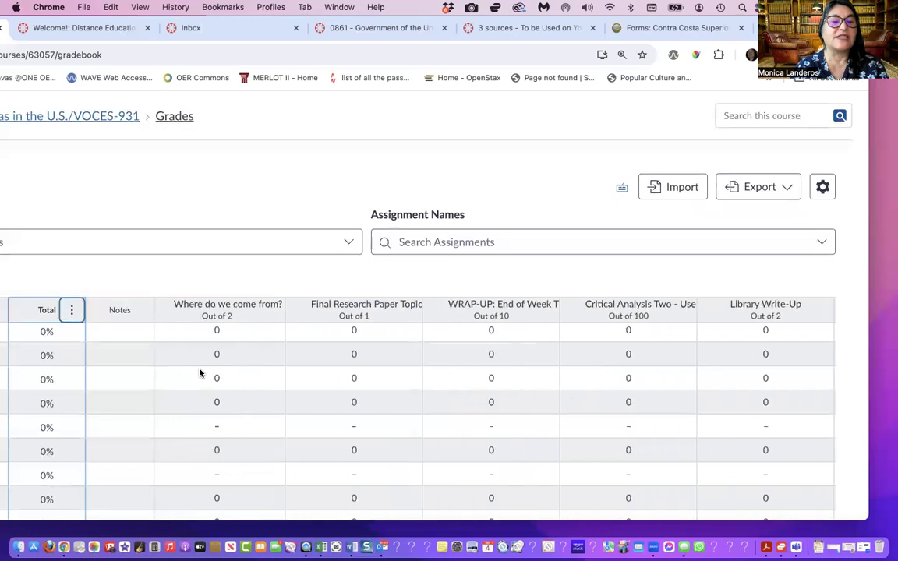
Set a default grade of 0 for the "Head and Shoulders" Photograph of Yourself assignment without overwriting already-entered grades
{"action": "scroll", "coordinate": [198, 373], "scroll_direction": "left", "scroll_amount": 15}
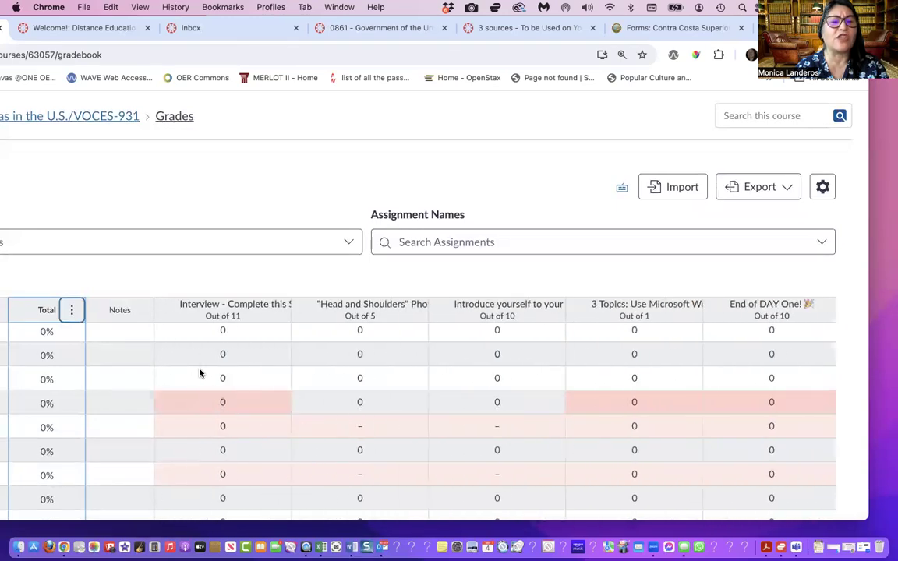
{"action": "left_click", "coordinate": [416, 311]}
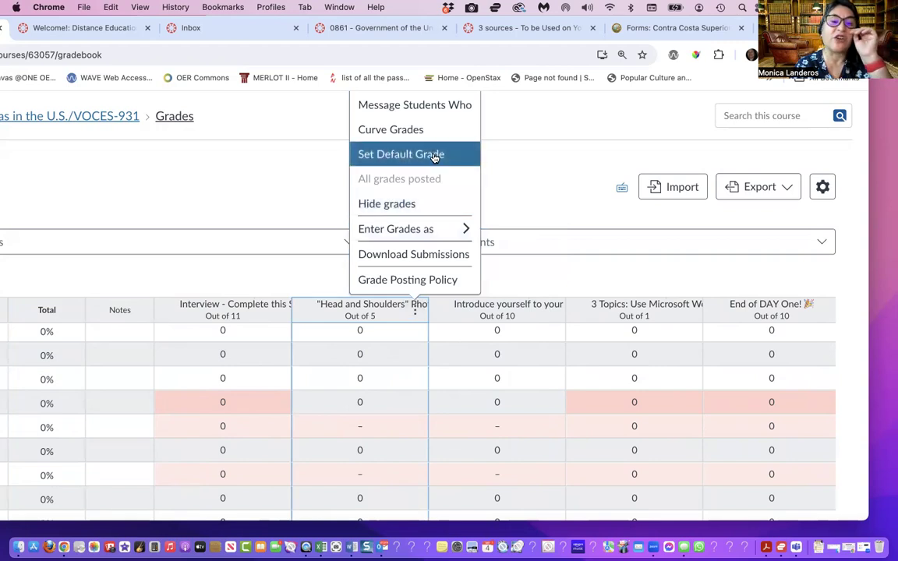
{"action": "left_click", "coordinate": [433, 155]}
{"action": "left_click", "coordinate": [337, 348]}
{"action": "type", "text": "0"}
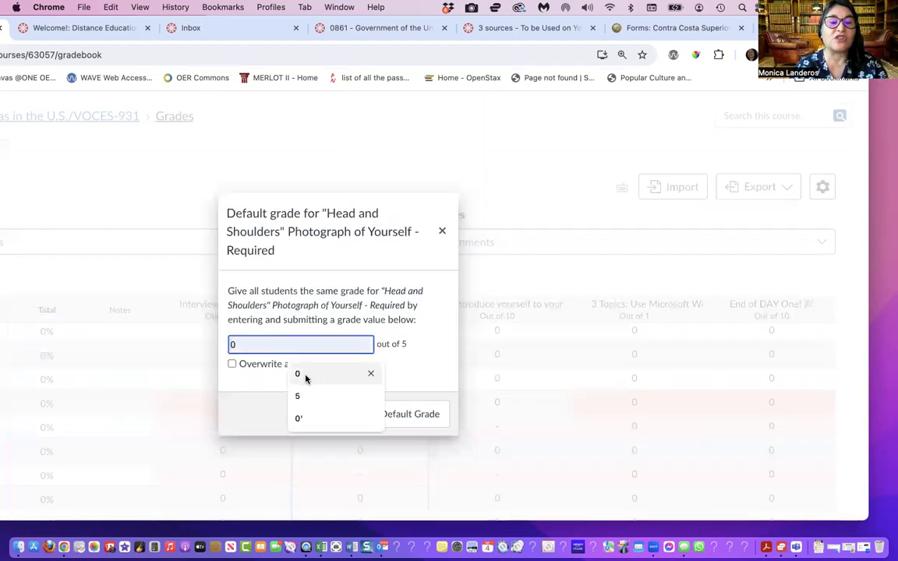
{"action": "left_click", "coordinate": [390, 414]}
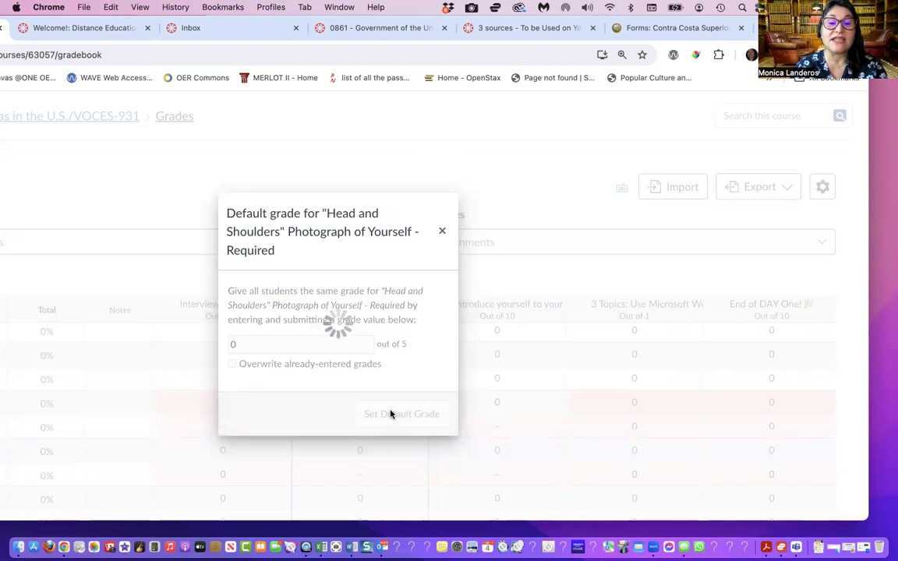
{"action": "left_click", "coordinate": [445, 133]}
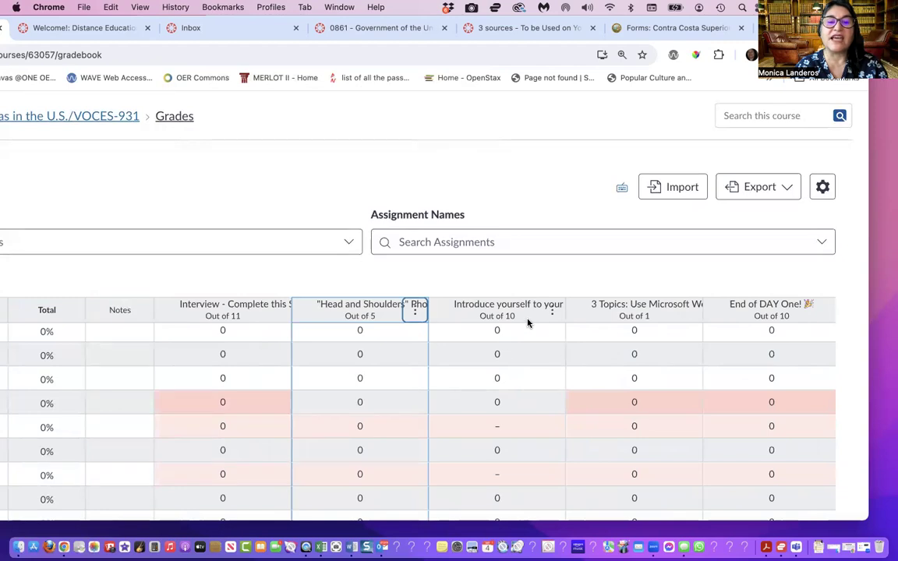
Set a default grade of 0 for the "Introduce yourself to your classmates" assignment without overwriting already-entered grades
{"action": "left_click", "coordinate": [553, 311]}
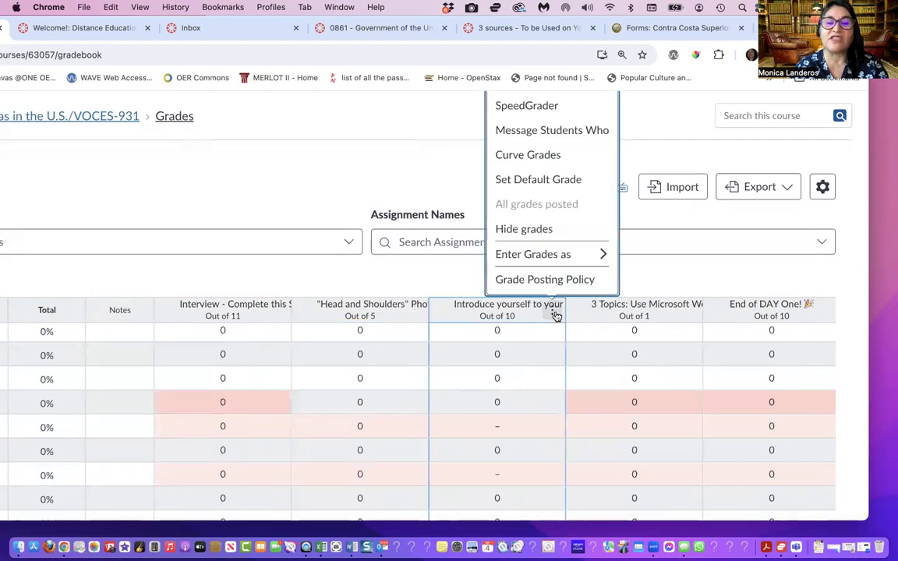
{"action": "left_click", "coordinate": [554, 179]}
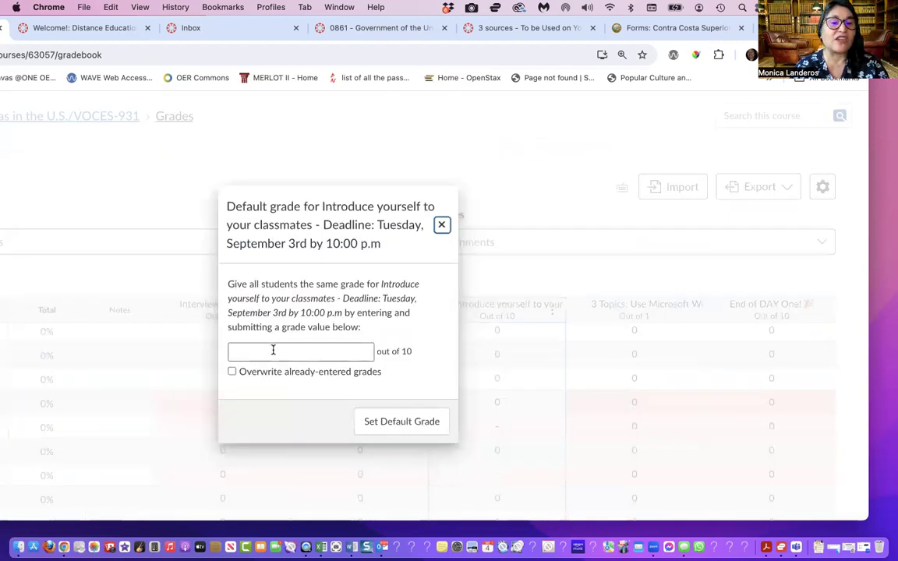
{"action": "left_click", "coordinate": [273, 350]}
{"action": "type", "text": "0"}
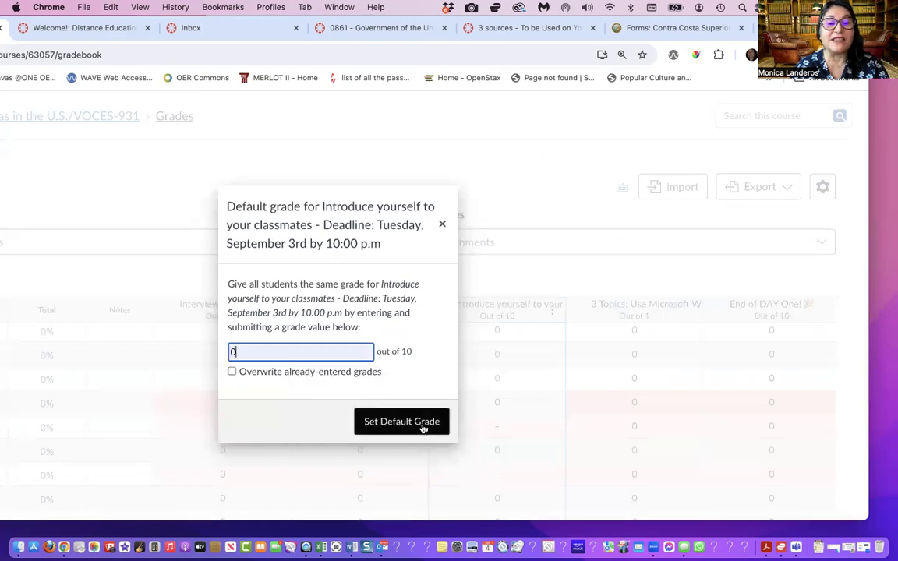
{"action": "left_click", "coordinate": [402, 421]}
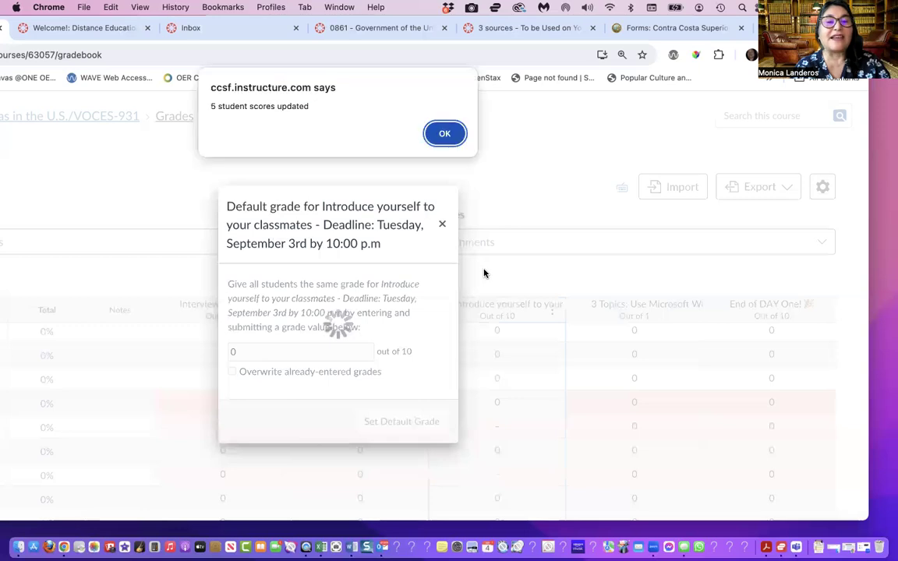
{"action": "left_click", "coordinate": [444, 135]}
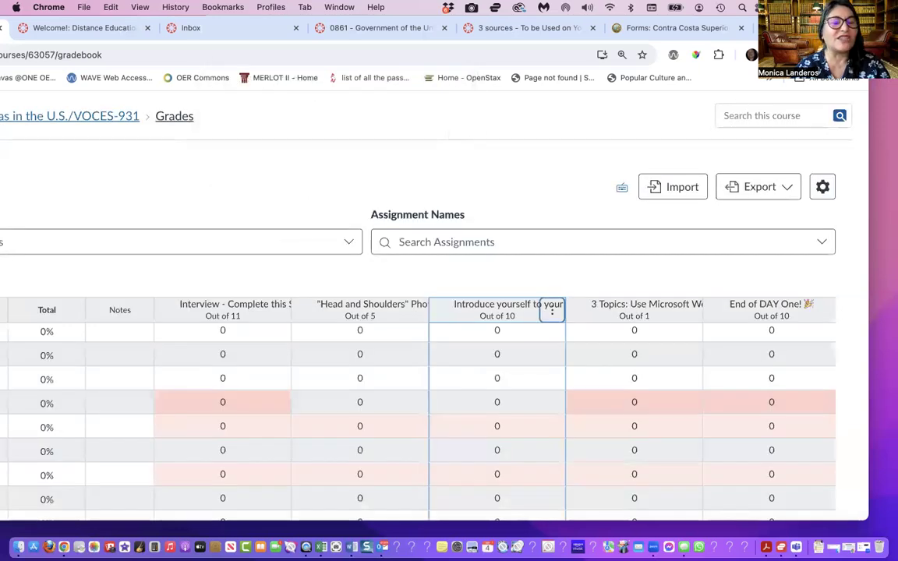
Leave the gradebook for the course home page and open the Project Groups set among the course's people
{"action": "left_click", "coordinate": [97, 118]}
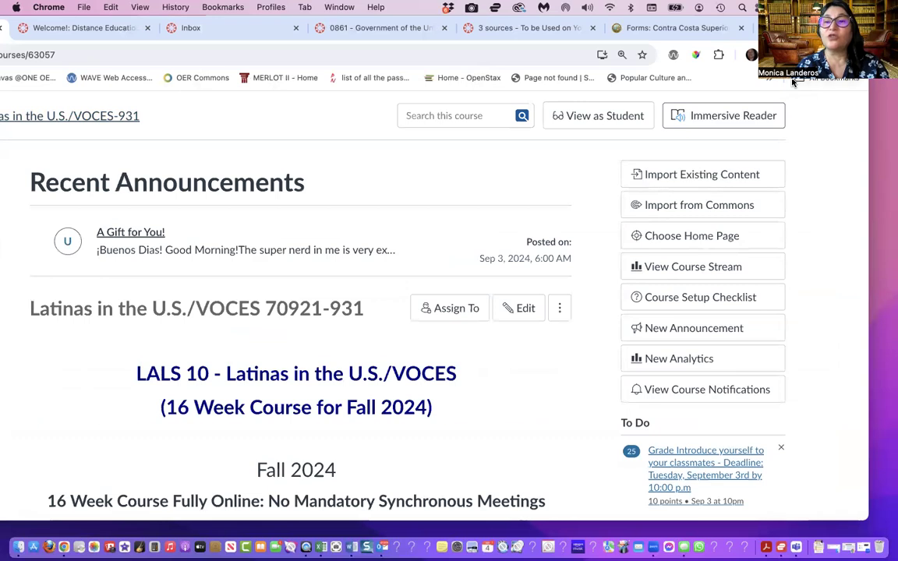
{"action": "left_click_drag", "start_coordinate": [781, 28], "coordinate": [886, 28]}
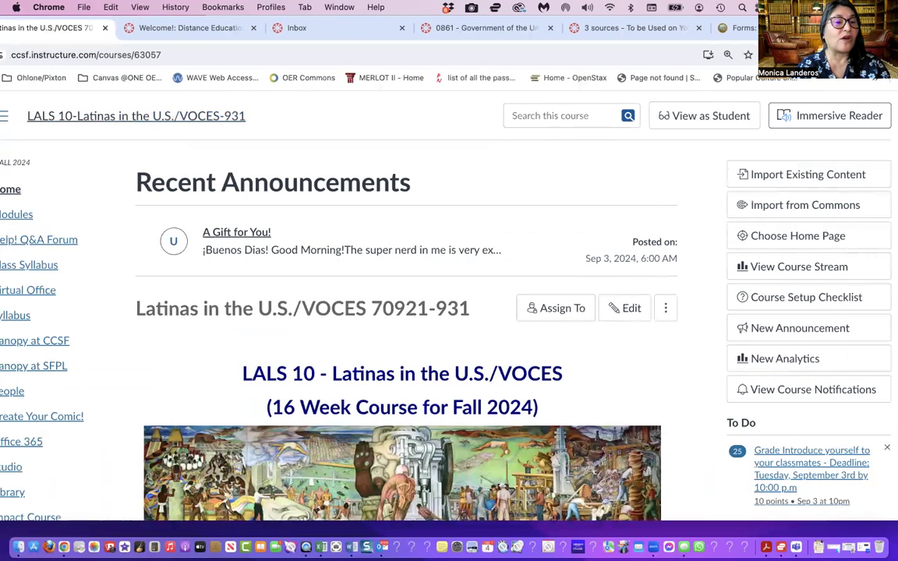
{"action": "left_click", "coordinate": [9, 396]}
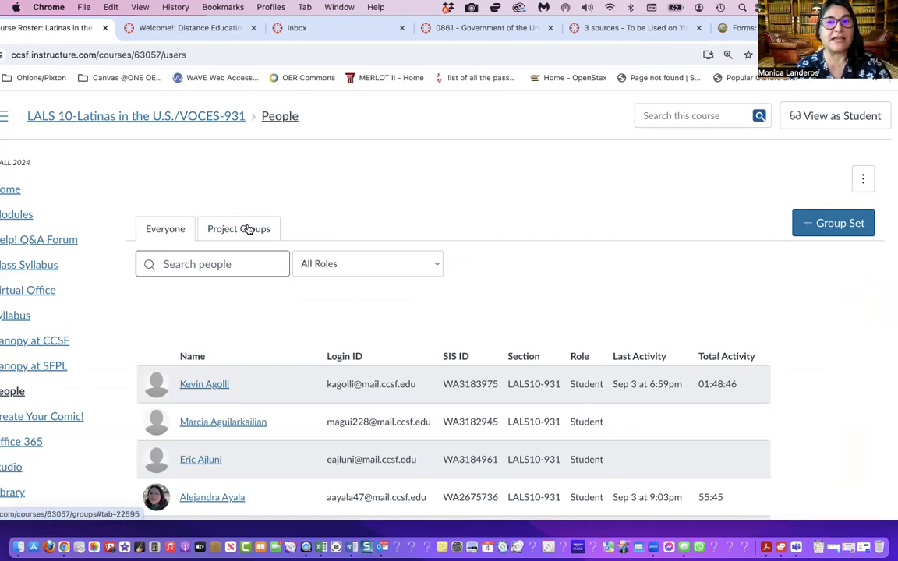
{"action": "left_click", "coordinate": [248, 228]}
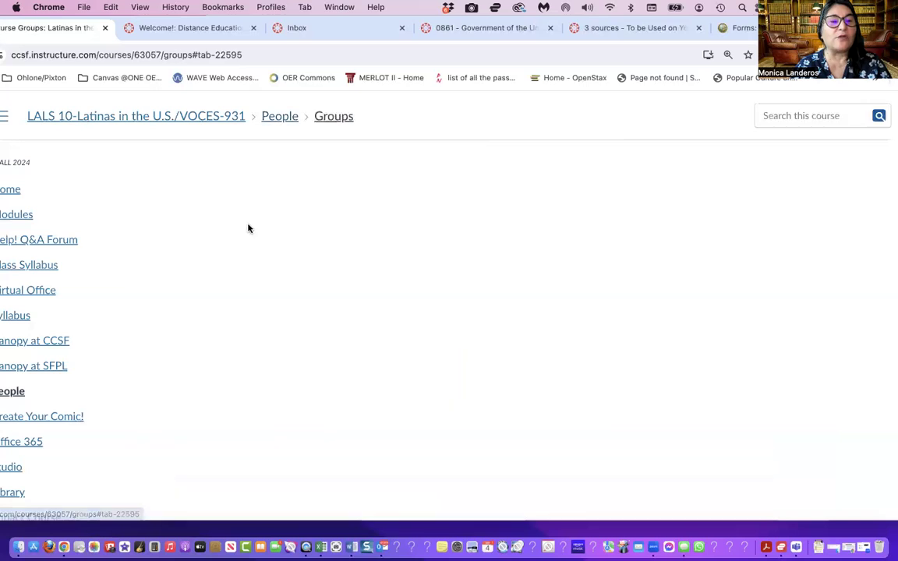
Distribute all unassigned students between Small Group One and Small Group Two, bringing each group to 24 students
{"action": "left_click_drag", "start_coordinate": [230, 323], "coordinate": [357, 357]}
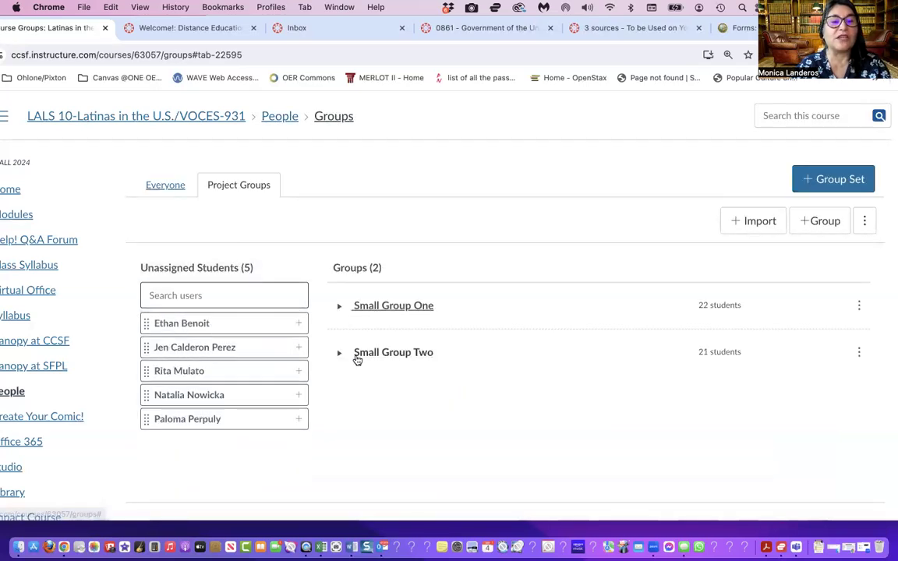
{"action": "left_click_drag", "start_coordinate": [287, 325], "coordinate": [432, 305]}
{"action": "left_click_drag", "start_coordinate": [264, 322], "coordinate": [413, 360]}
{"action": "left_click_drag", "start_coordinate": [235, 327], "coordinate": [400, 309]}
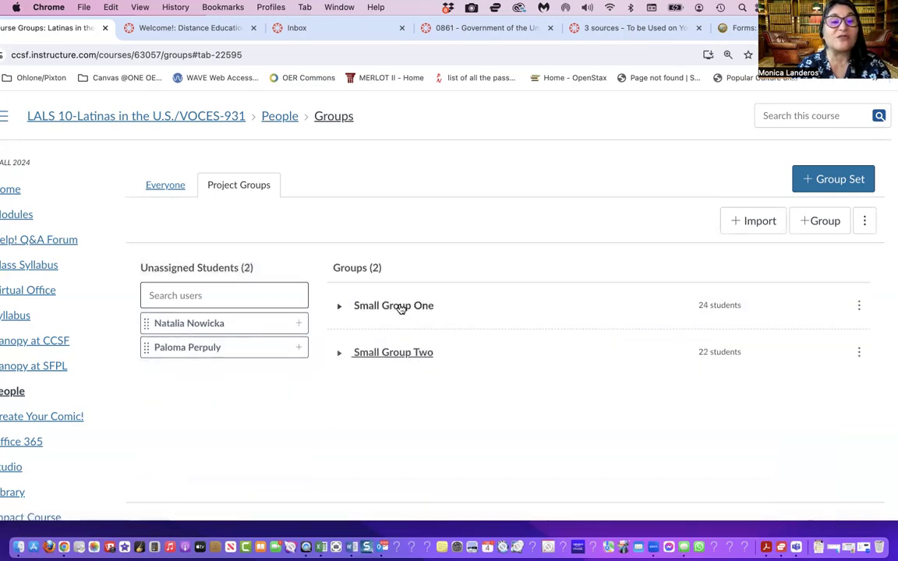
{"action": "left_click_drag", "start_coordinate": [250, 322], "coordinate": [393, 344]}
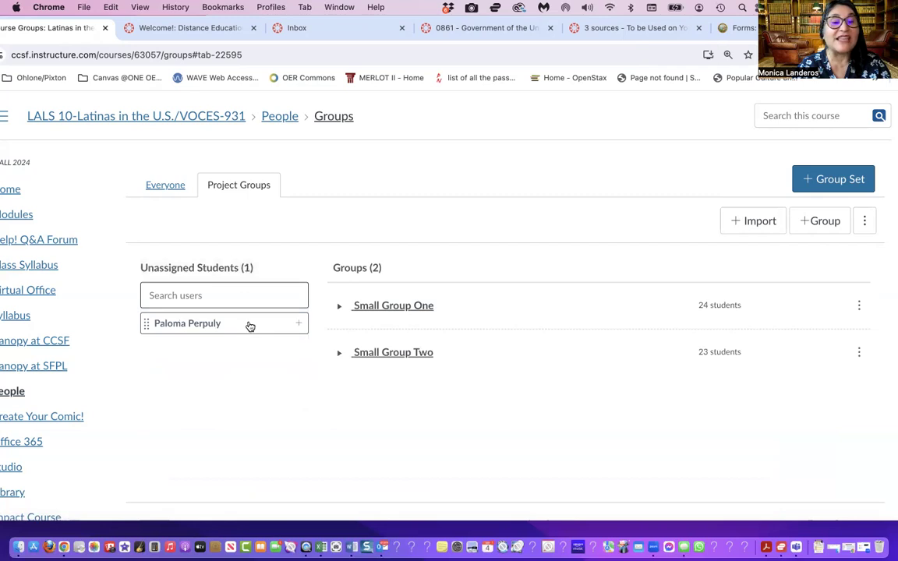
{"action": "left_click_drag", "start_coordinate": [245, 323], "coordinate": [371, 353]}
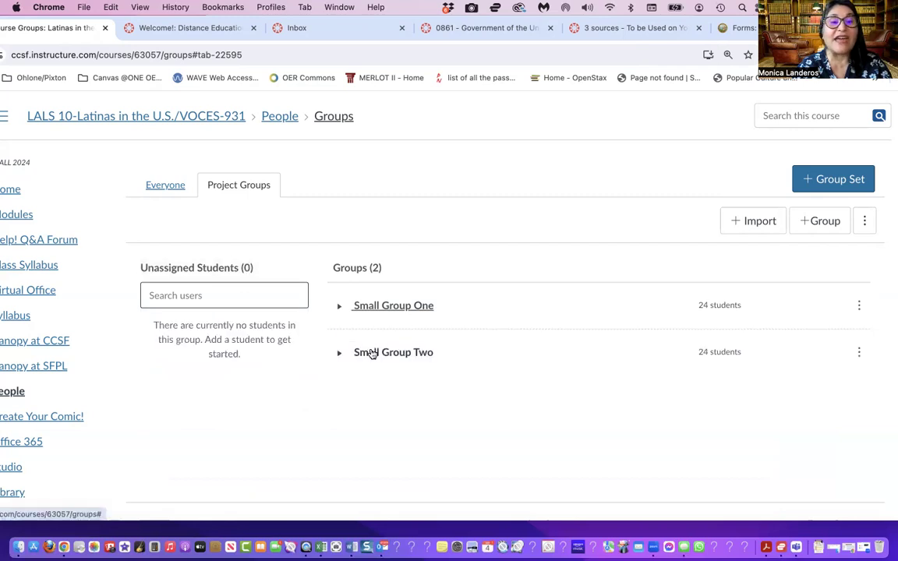
{"action": "left_click_drag", "start_coordinate": [881, 28], "coordinate": [780, 28]}
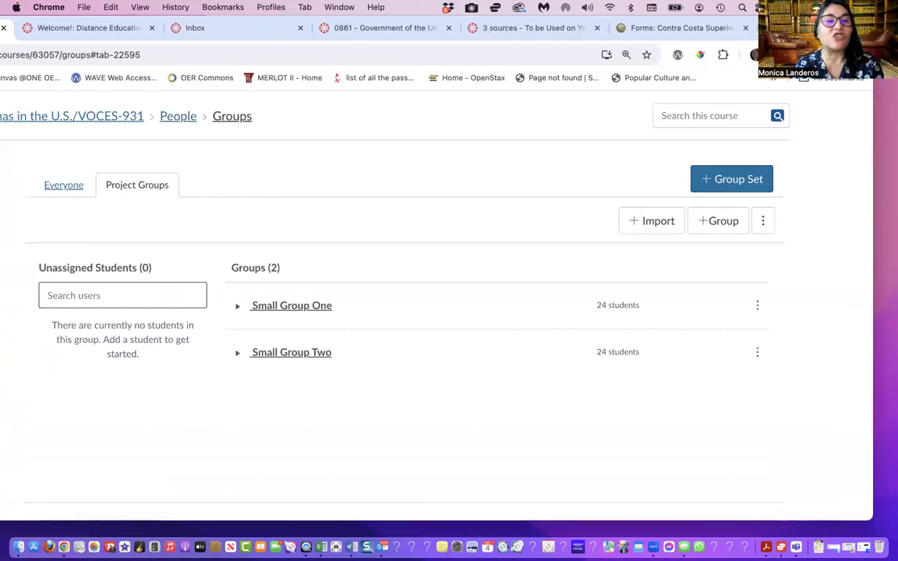